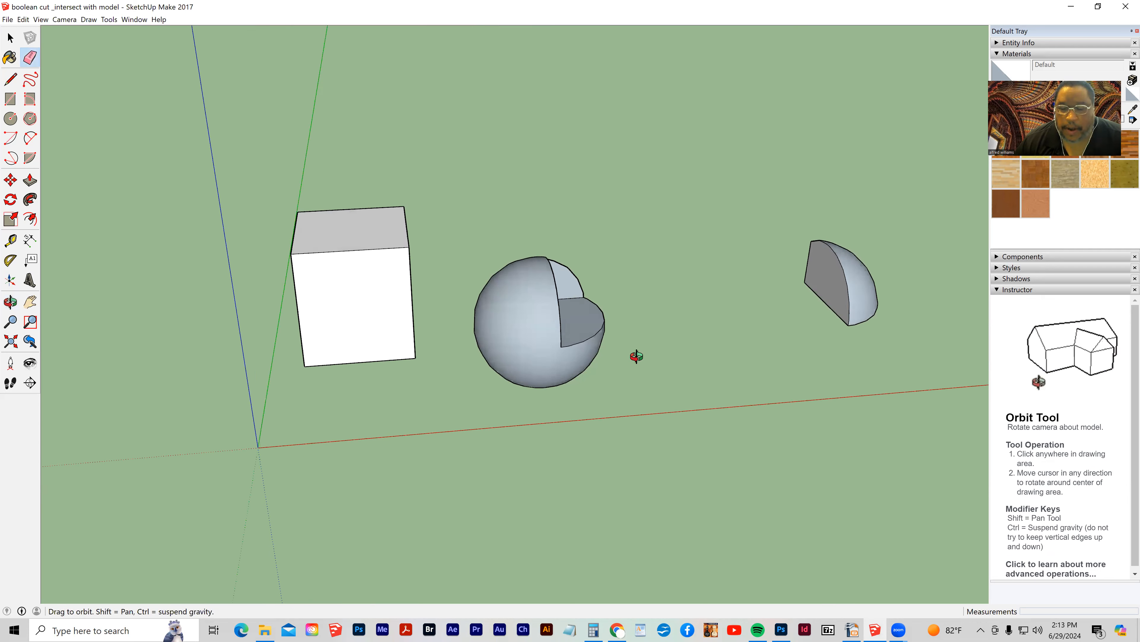
- Examine the finished boolean example of cut cube, notched sphere and separate sphere wedge from several sides
mouse_move(445, 365)
middle_down()
mouse_move(613, 369)
mouse_move(731, 212)
mouse_move(425, 373)
middle_up()
mouse_move(591, 352)
middle_down()
mouse_move(639, 385)
mouse_move(570, 394)
mouse_move(522, 377)
mouse_move(469, 426)
mouse_move(374, 438)
mouse_move(509, 441)
mouse_move(407, 446)
mouse_move(697, 376)
mouse_move(455, 412)
mouse_move(496, 423)
mouse_move(522, 412)
middle_up()
mouse_move(353, 425)
middle_down()
mouse_move(493, 429)
mouse_move(343, 458)
mouse_move(298, 453)
mouse_move(415, 425)
mouse_move(295, 451)
mouse_move(461, 441)
mouse_move(364, 433)
mouse_move(491, 452)
mouse_move(522, 433)
mouse_move(238, 458)
middle_up()
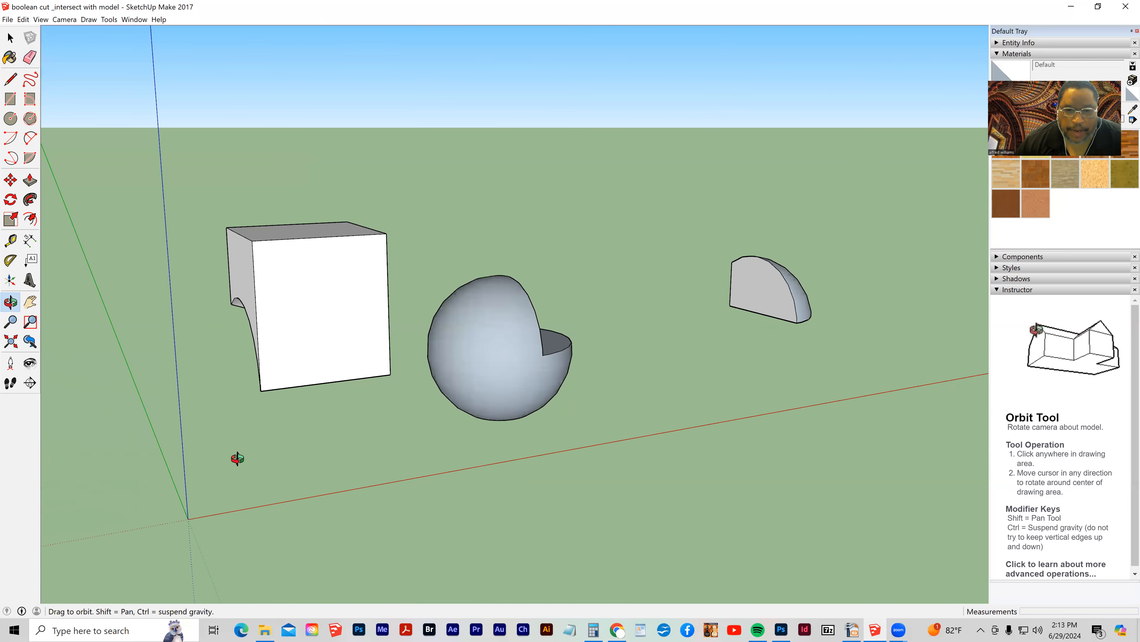
mouse_move(345, 442)
middle_down()
mouse_move(499, 419)
mouse_move(354, 270)
middle_up()
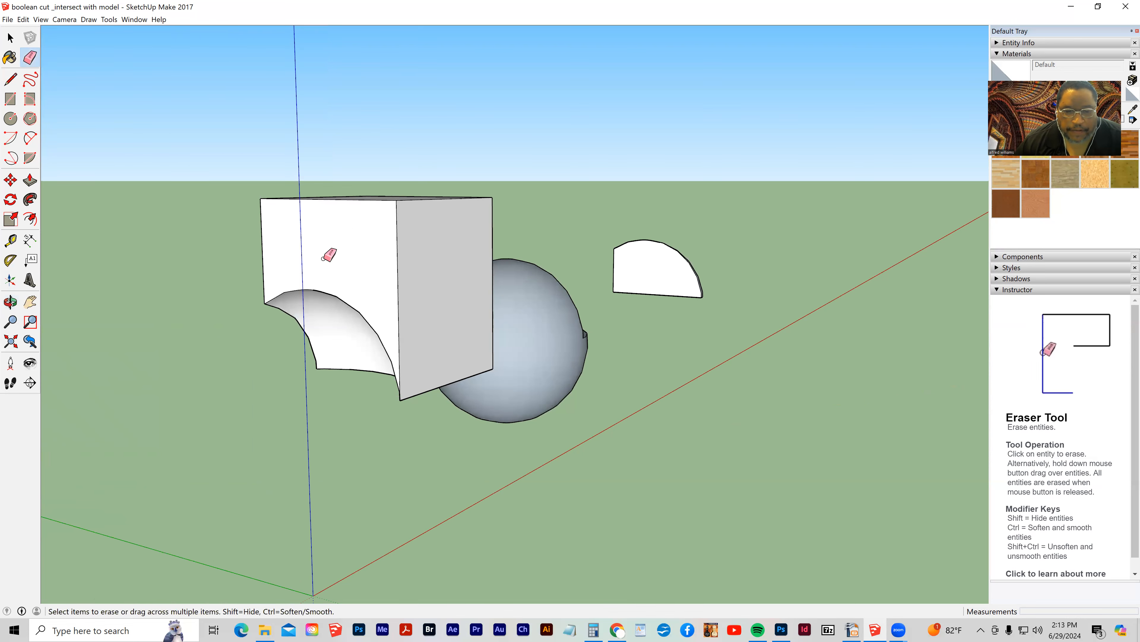
mouse_move(535, 388)
middle_down()
mouse_move(178, 436)
mouse_move(690, 423)
middle_up()
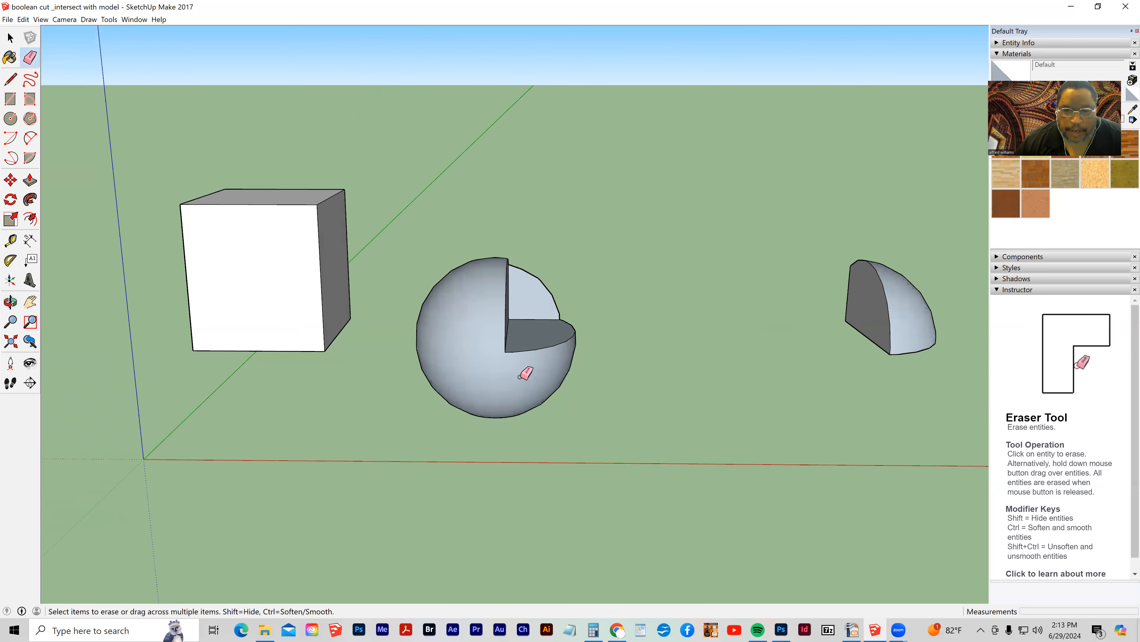
middle_drag(522, 392, 525, 323)
mouse_move(677, 380)
middle_down()
mouse_move(812, 415)
mouse_move(852, 279)
middle_up()
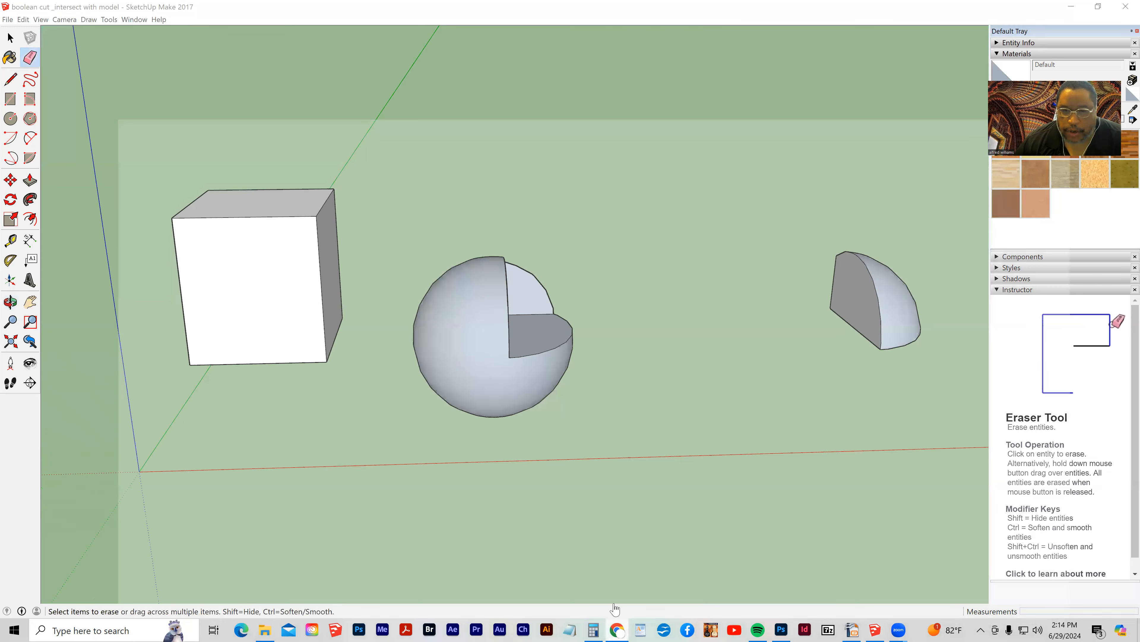
- Switch to Chrome to view the George Boole portrait and the Stanford Encyclopedia of Philosophy article, then return to SketchUp
click(617, 630)
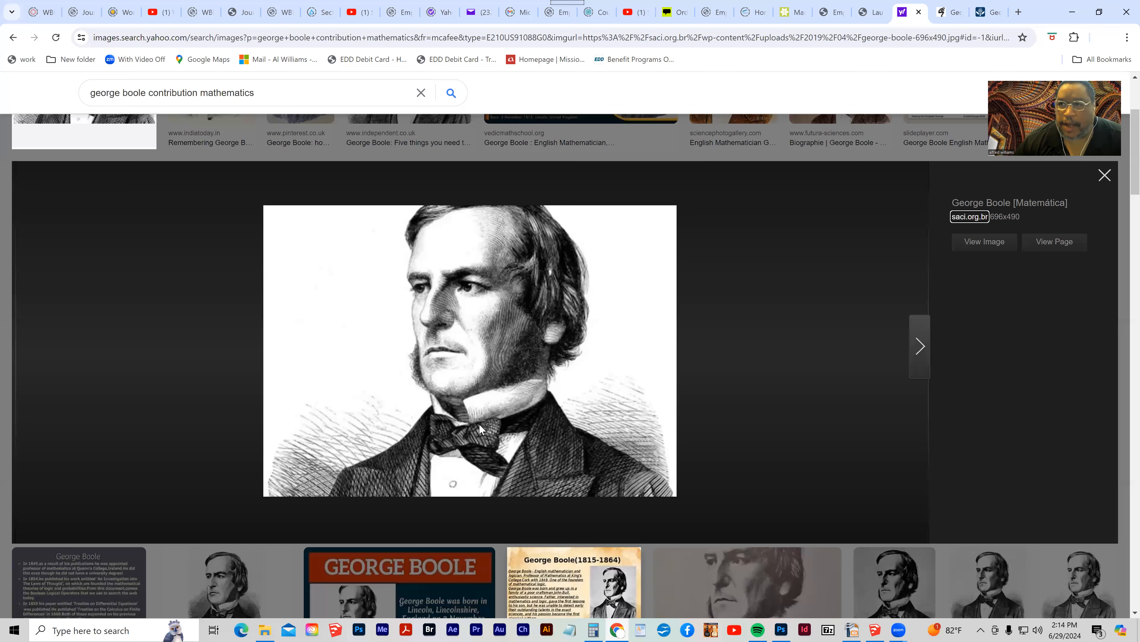
click(954, 12)
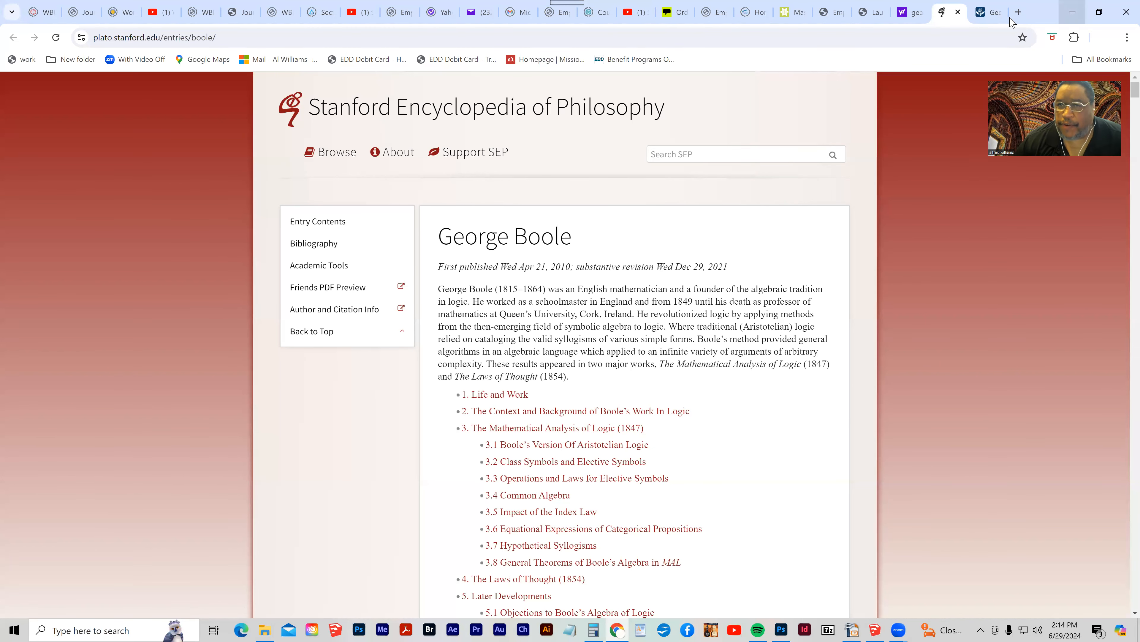
click(1072, 13)
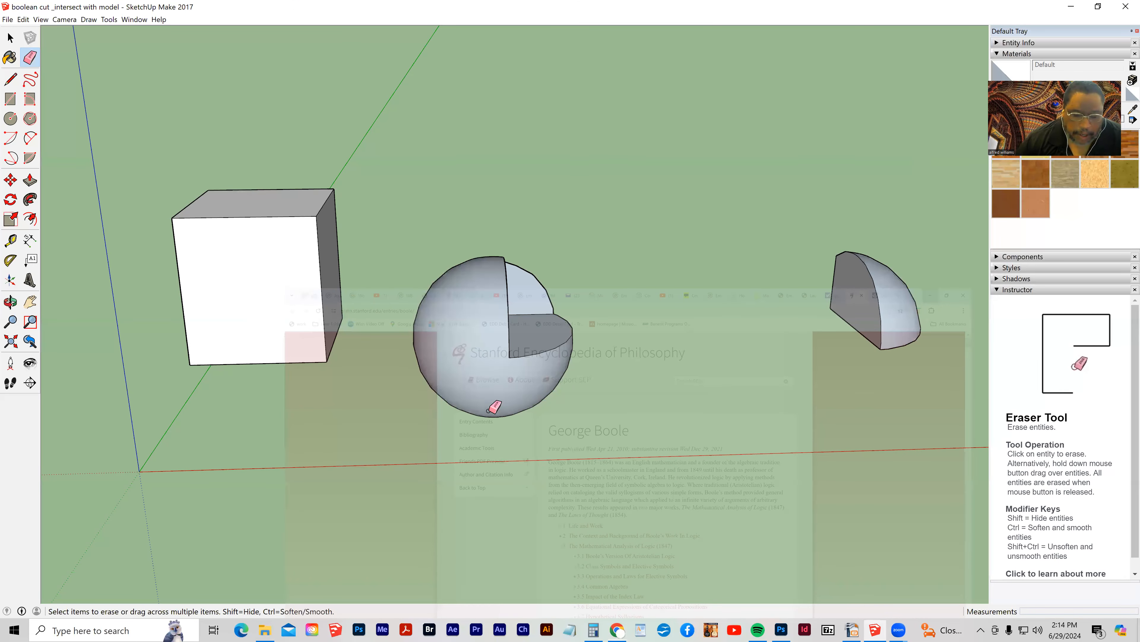
- Create a new model and delete the default human figure from it
mouse_move(433, 444)
middle_down()
mouse_move(633, 424)
mouse_move(529, 435)
mouse_move(598, 433)
mouse_move(528, 442)
mouse_move(568, 444)
mouse_move(592, 440)
mouse_move(469, 444)
middle_up()
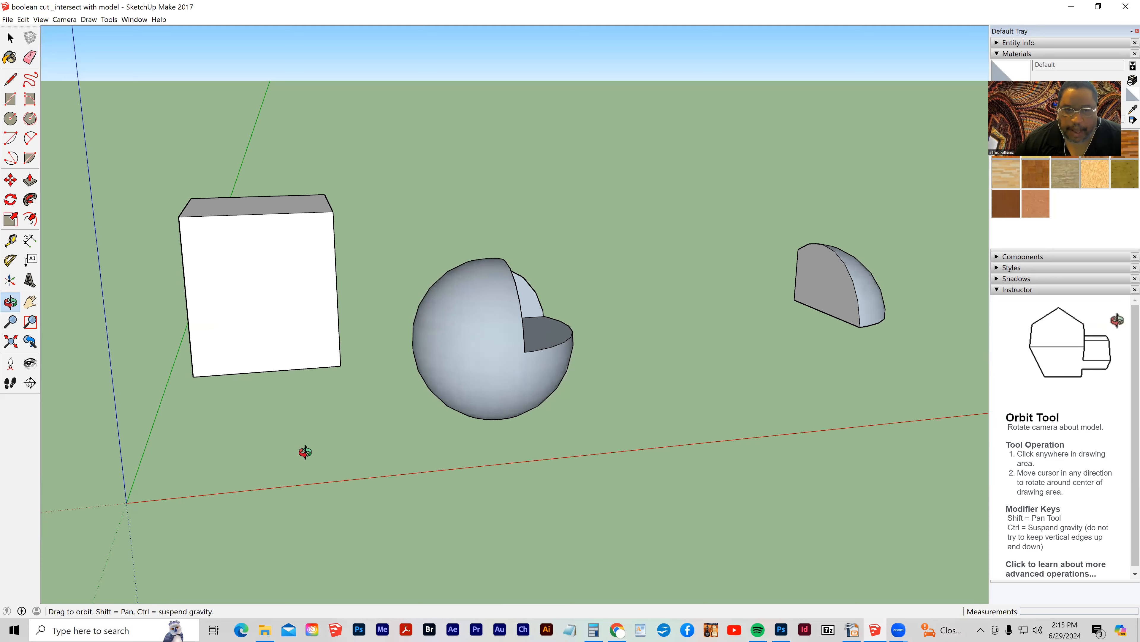
middle_drag(305, 452, 358, 454)
mouse_move(518, 454)
middle_down()
mouse_move(476, 458)
mouse_move(473, 449)
middle_up()
click(11, 38)
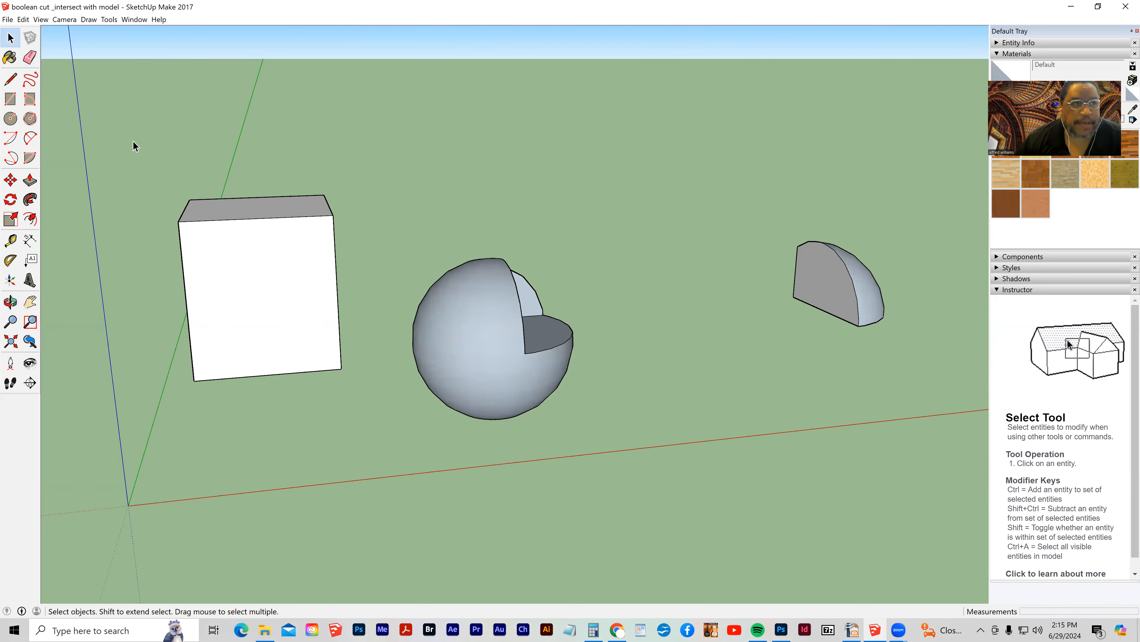
click(8, 20)
click(22, 32)
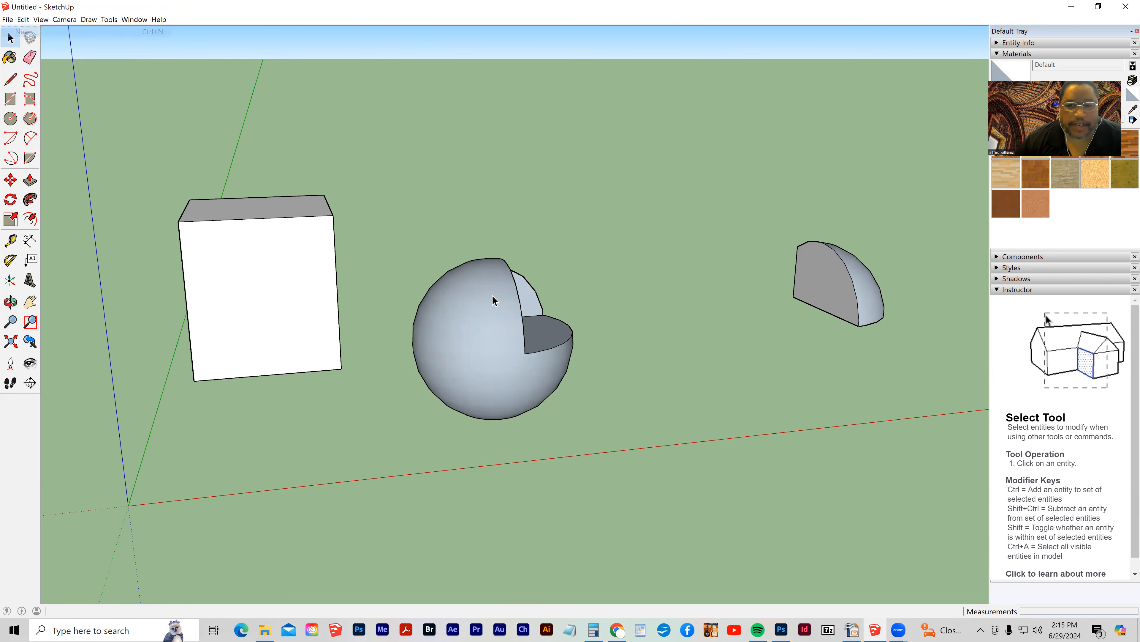
click(388, 295)
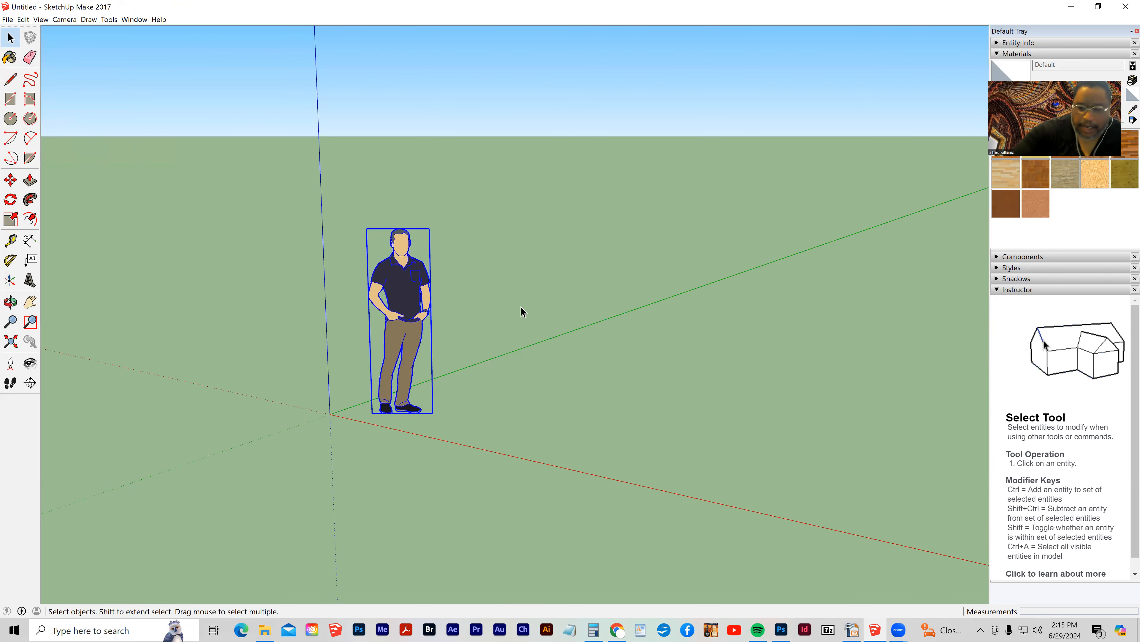
key(Delete)
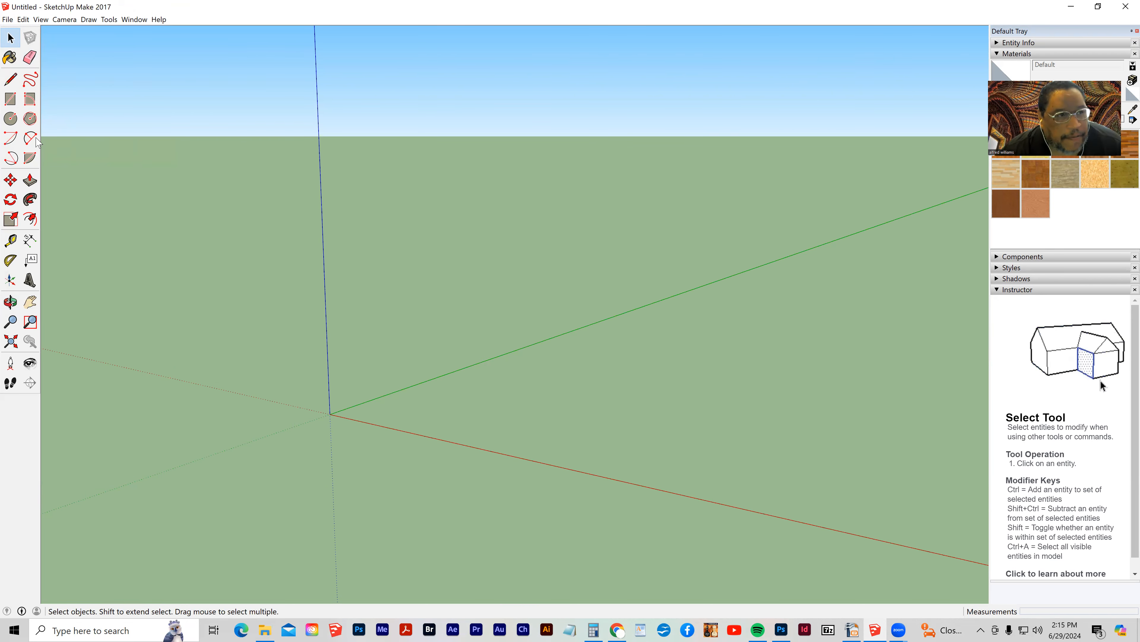
- Draw a horizontal circle centred on the origin with a radius of about 3' 4"
click(12, 119)
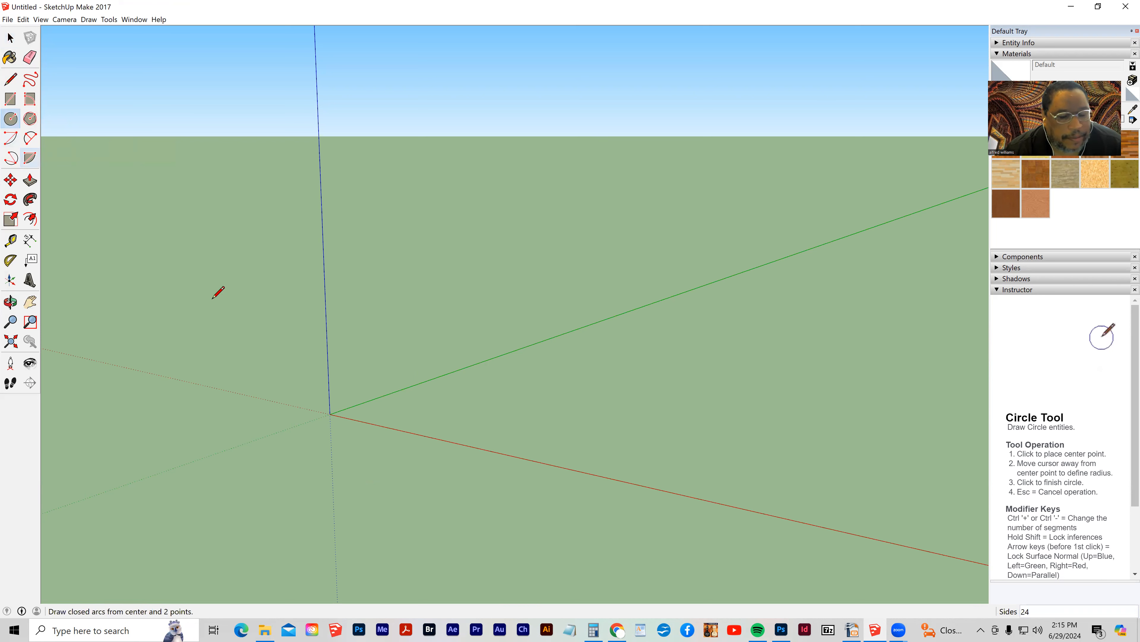
click(330, 414)
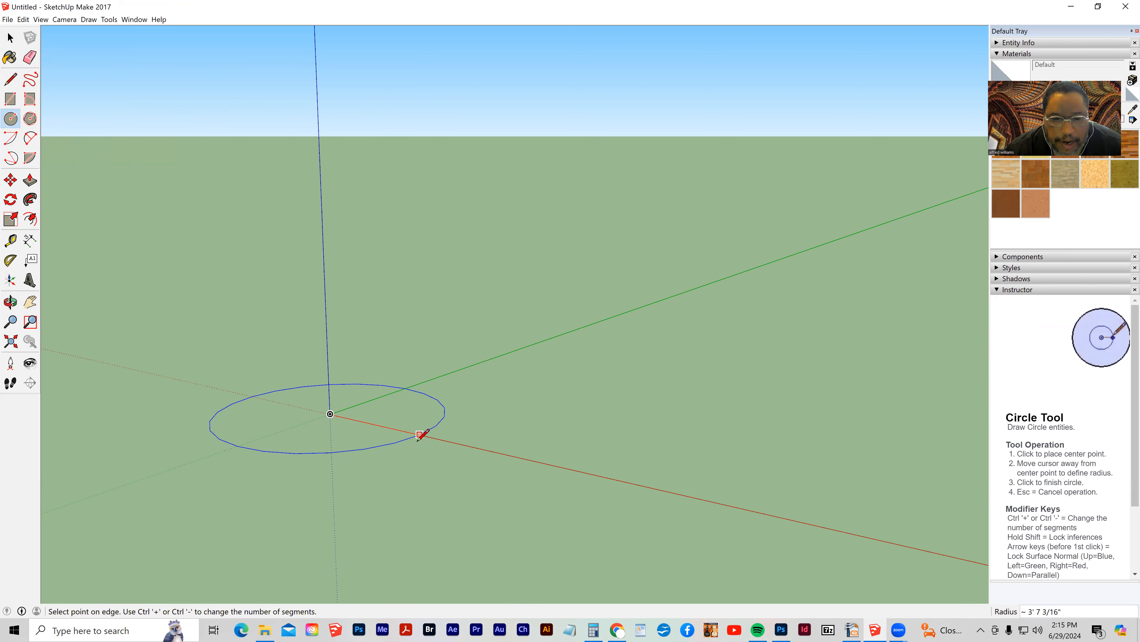
click(414, 432)
- Draw a vertical circle perpendicular to the green axis, from the origin out to the horizontal circle's edge
middle_drag(272, 505, 517, 412)
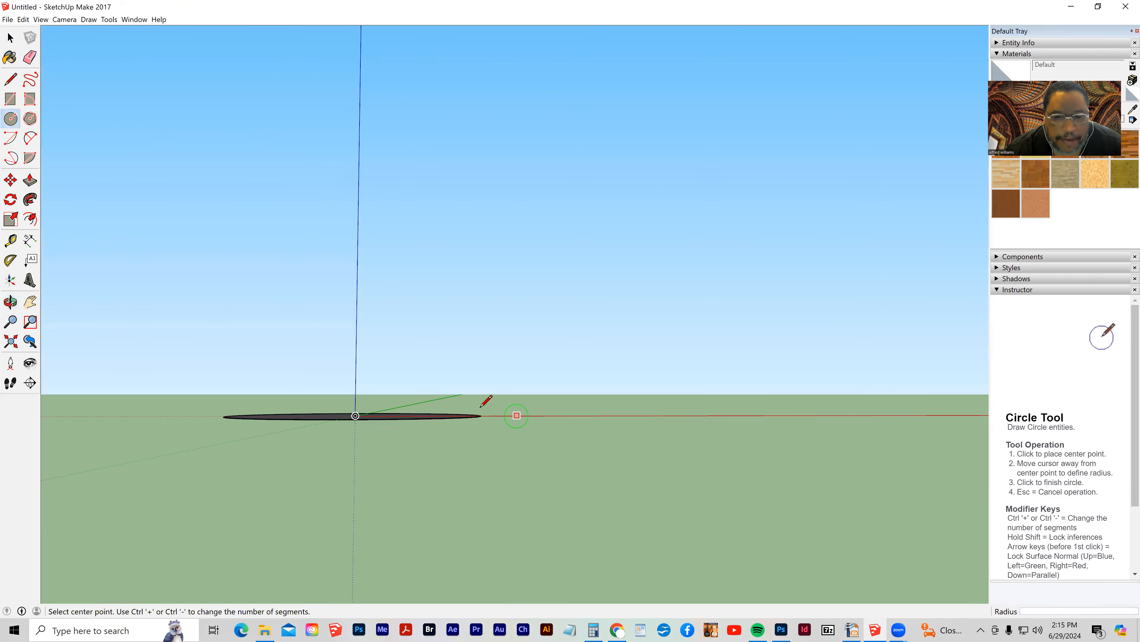
click(355, 415)
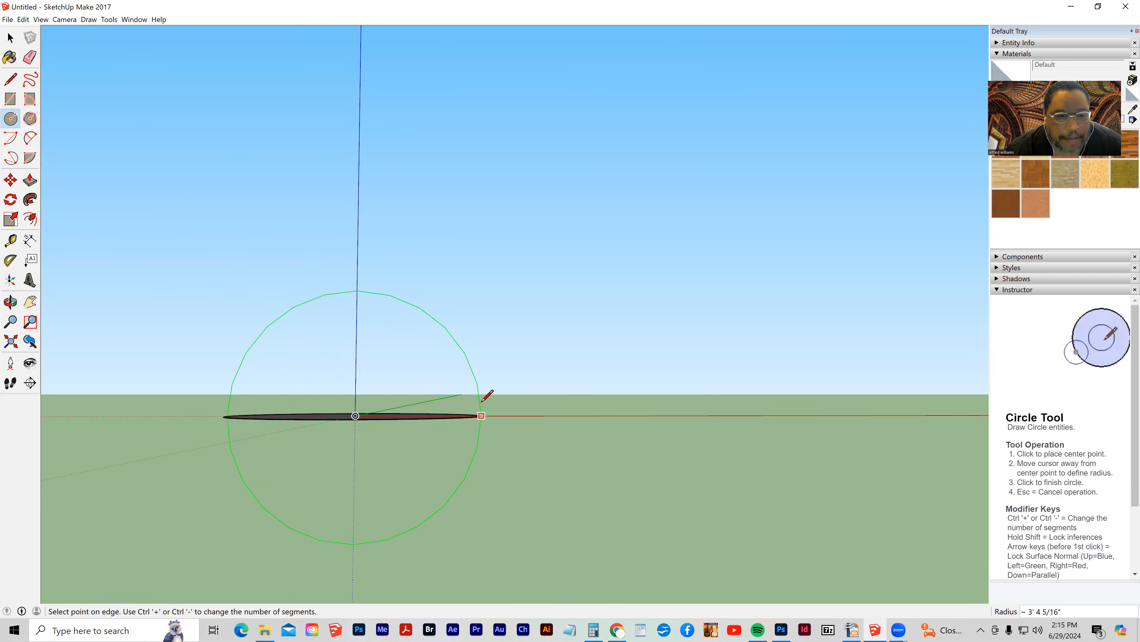
mouse_move(492, 389)
middle_down()
mouse_move(520, 412)
mouse_move(542, 413)
mouse_move(502, 399)
middle_up()
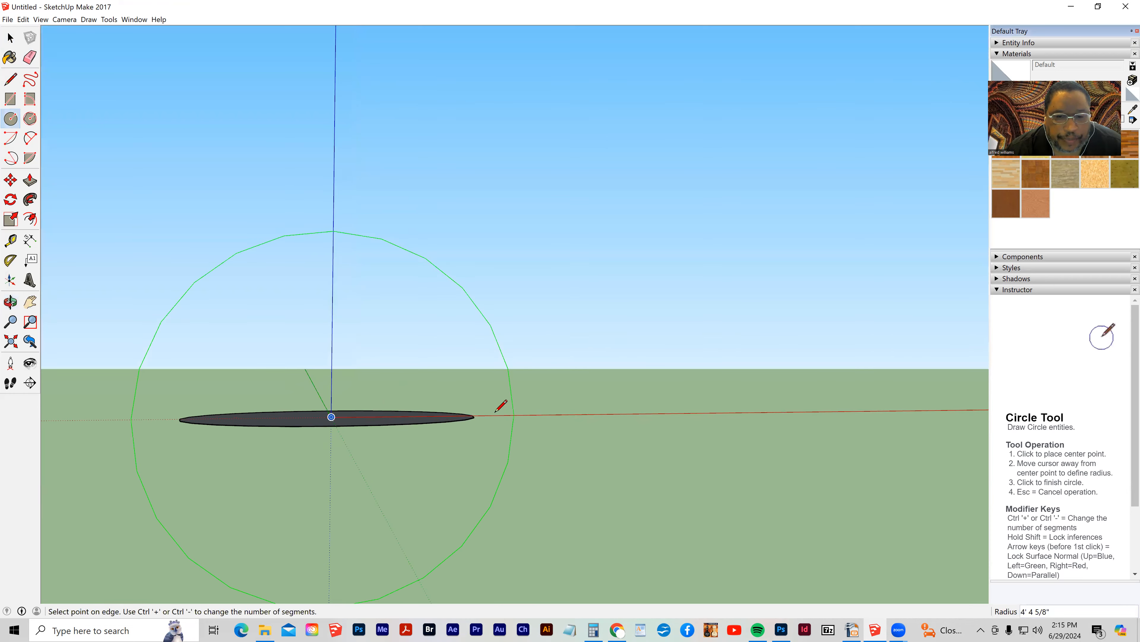
click(474, 417)
- Sweep the vertical circle face around the horizontal circle's edge with Follow Me to form a sphere
middle_drag(514, 448, 278, 508)
click(10, 38)
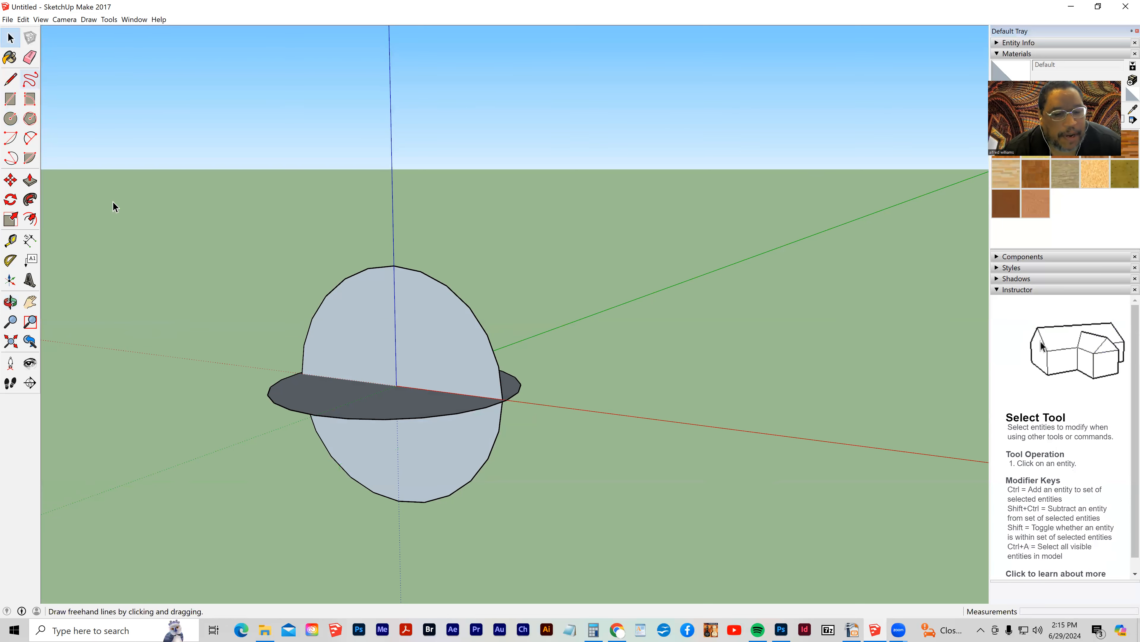
click(287, 407)
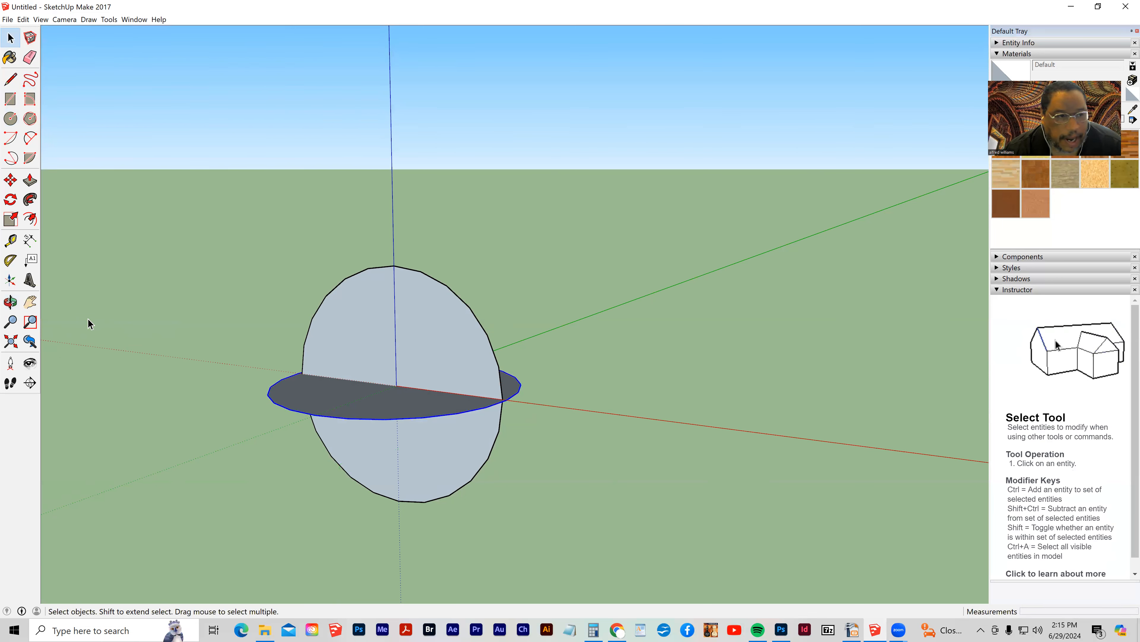
click(30, 200)
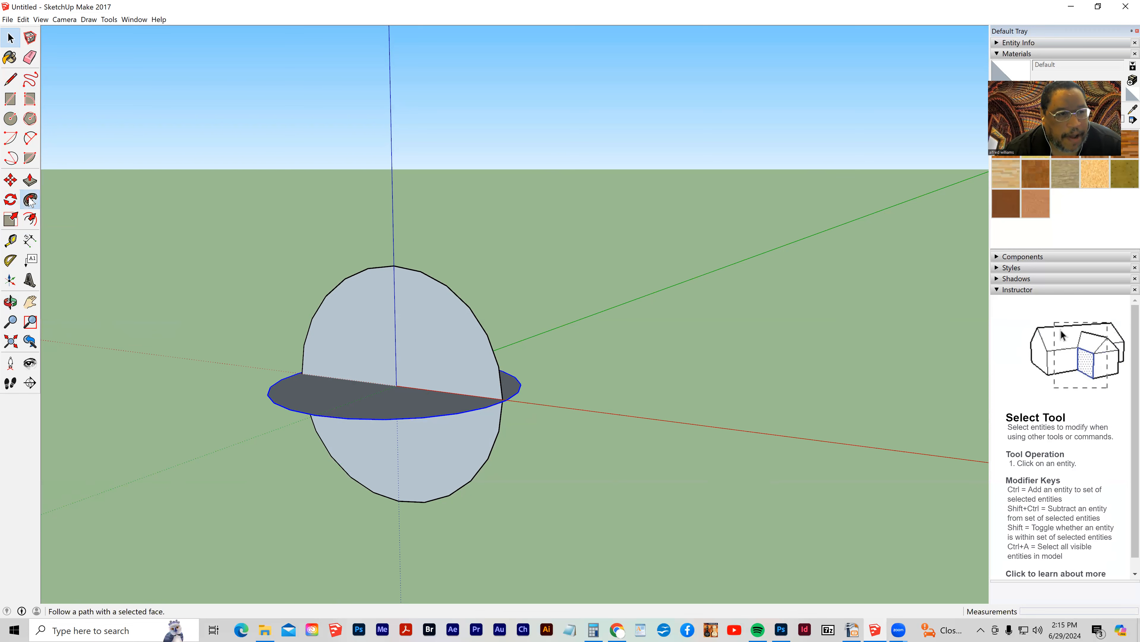
click(368, 328)
- Erase the leftover horizontal circle around the sphere's equator
middle_drag(222, 369, 259, 397)
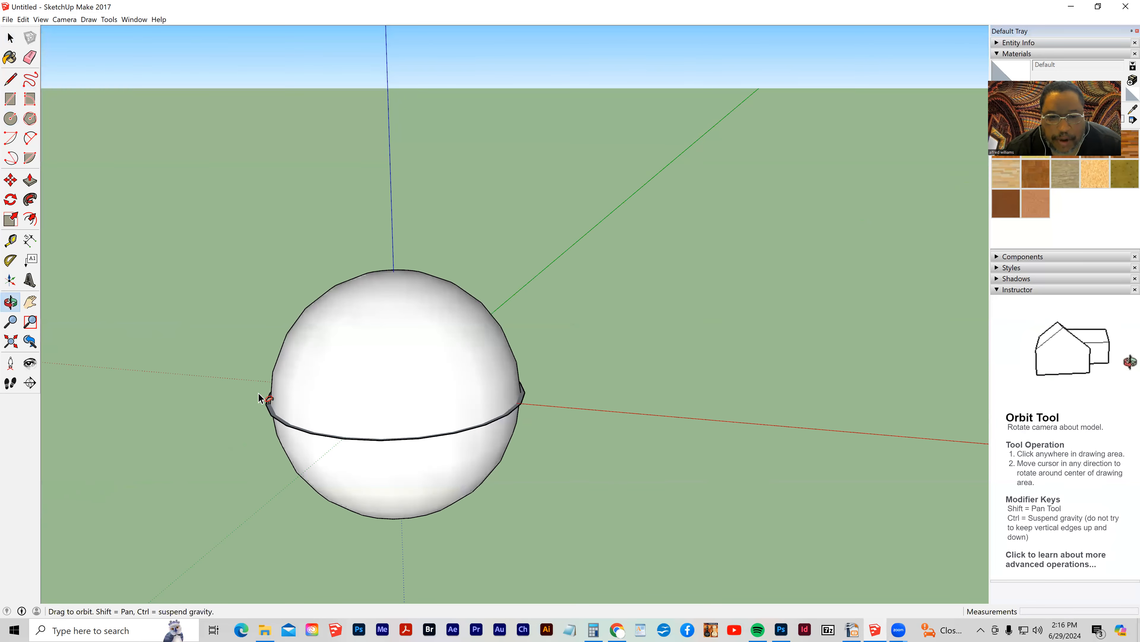
middle_drag(588, 385, 616, 364)
middle_drag(344, 286, 302, 378)
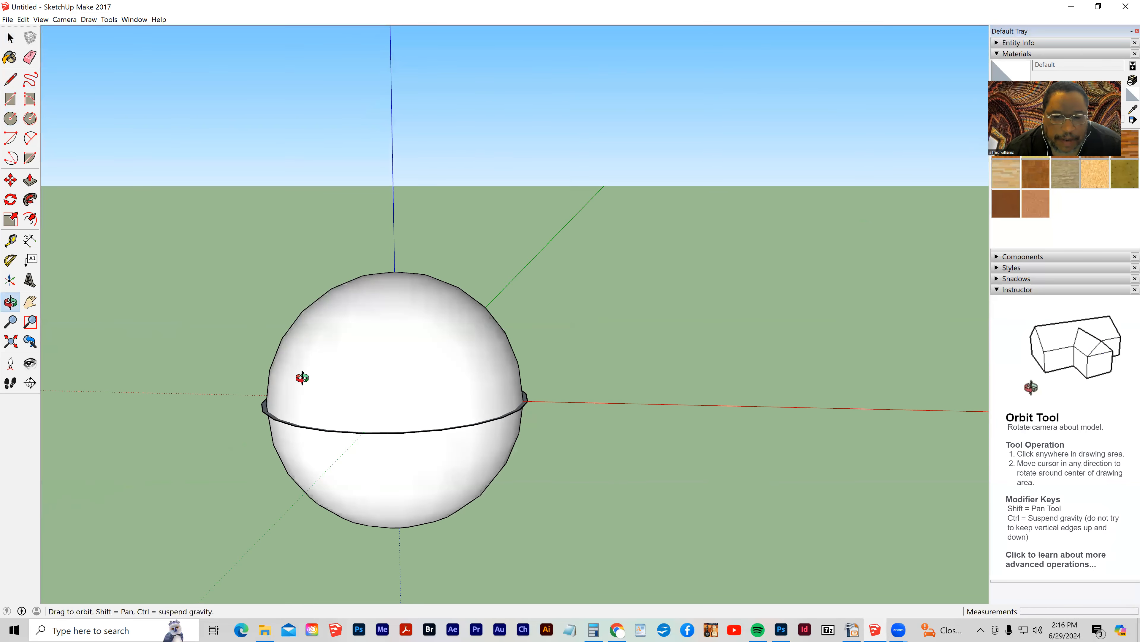
click(30, 58)
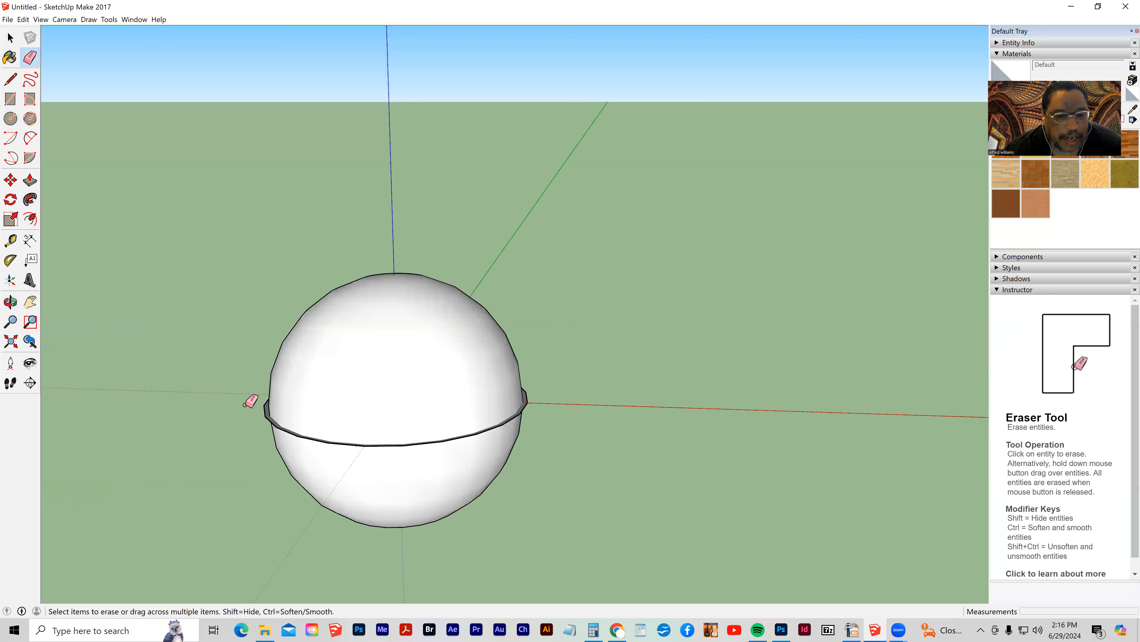
click(273, 413)
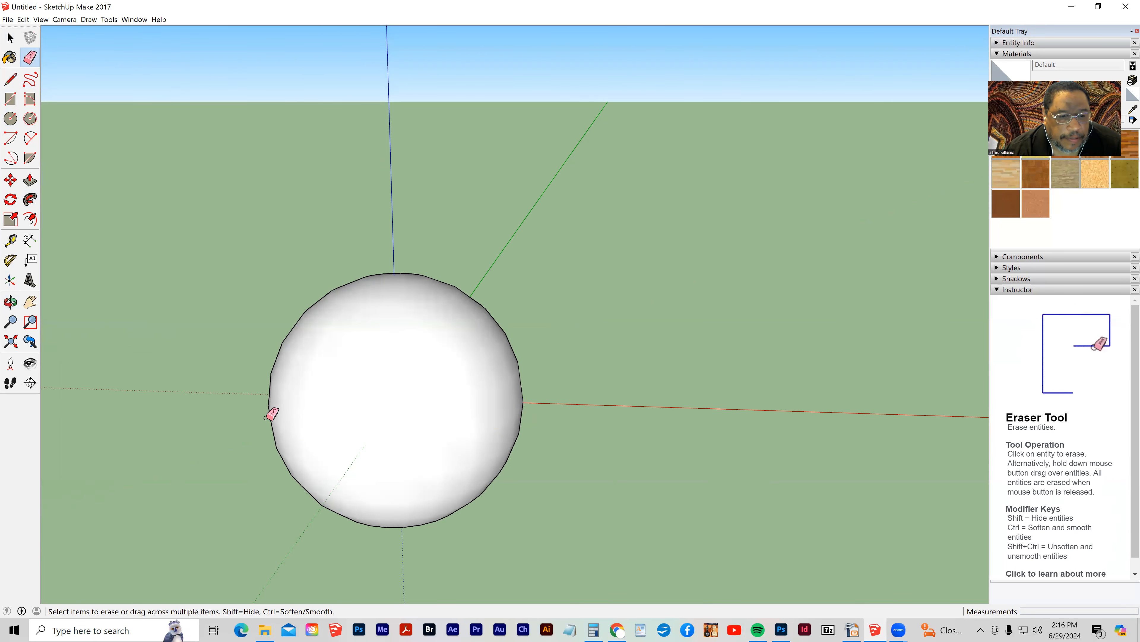
- Select the whole sphere and scale it down from a corner to about 0.55, 0.56, 0.56
mouse_move(211, 417)
middle_down()
mouse_move(181, 435)
mouse_move(157, 373)
middle_up()
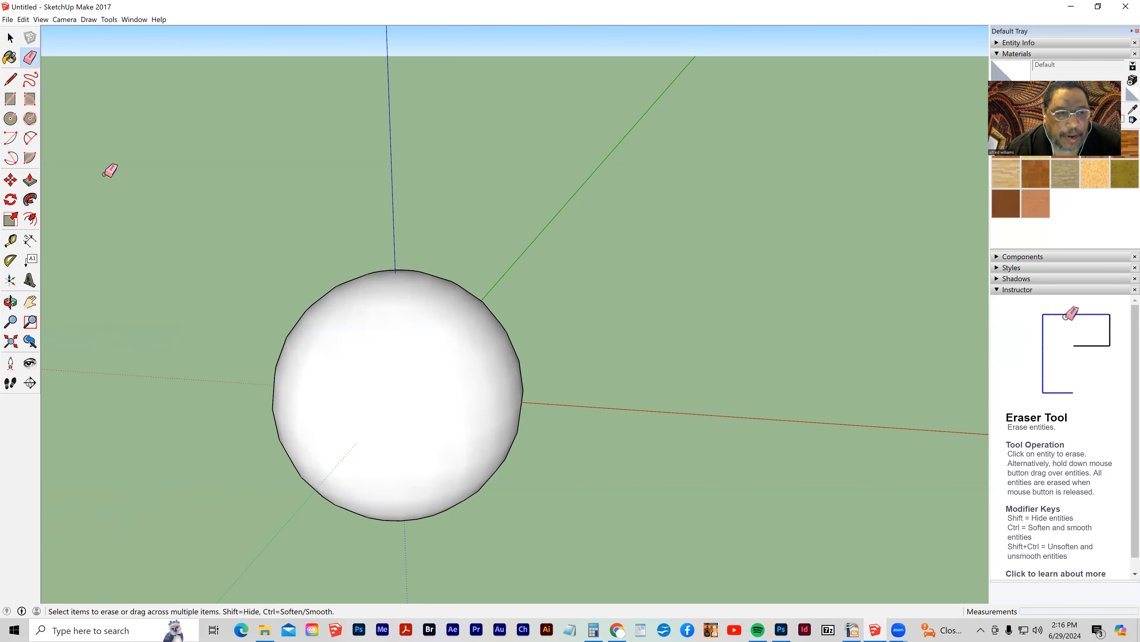
click(9, 37)
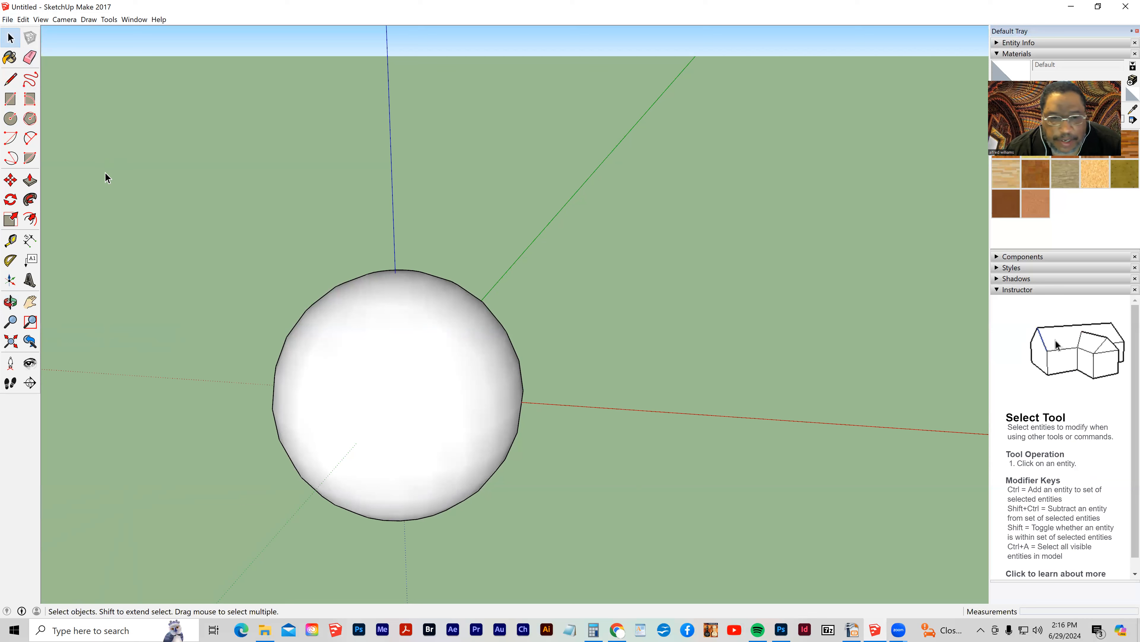
drag(230, 250, 620, 545)
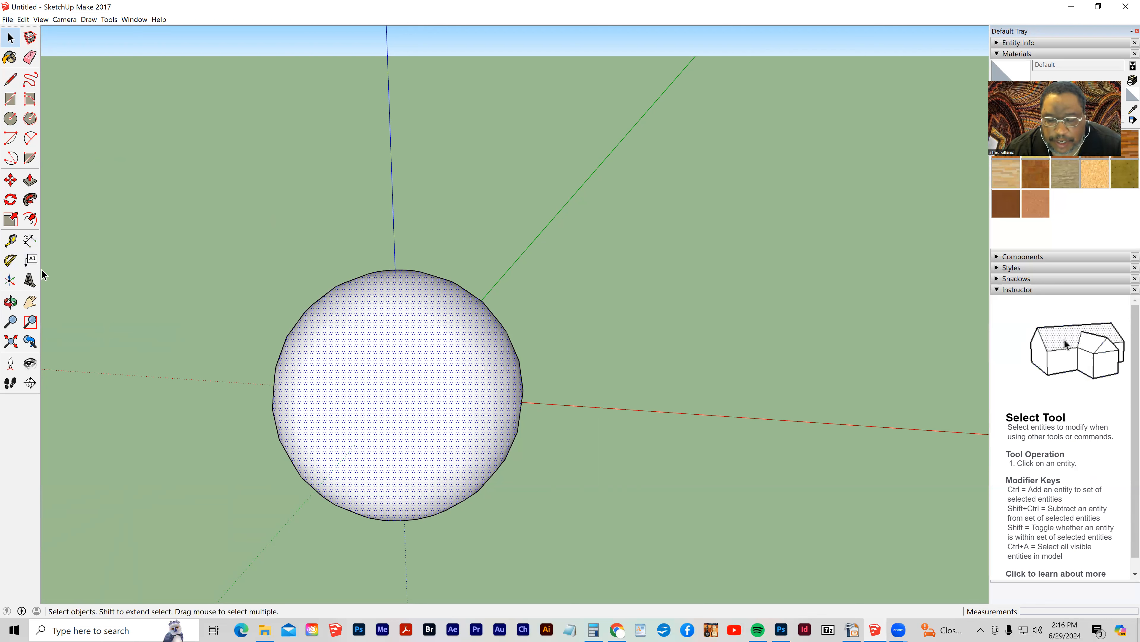
click(10, 219)
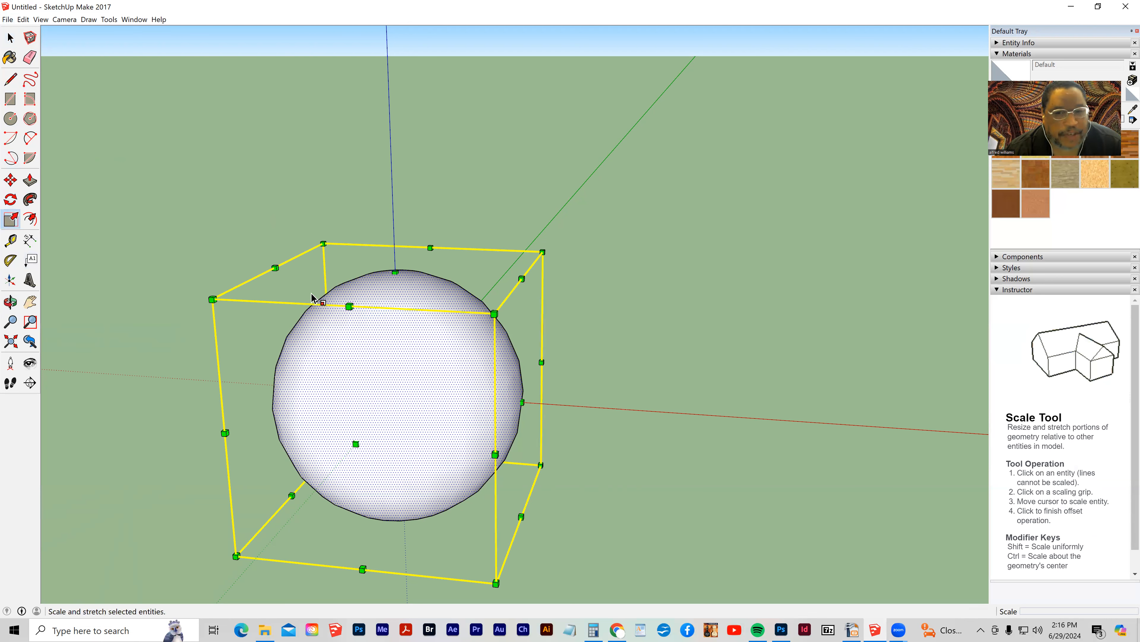
click(542, 252)
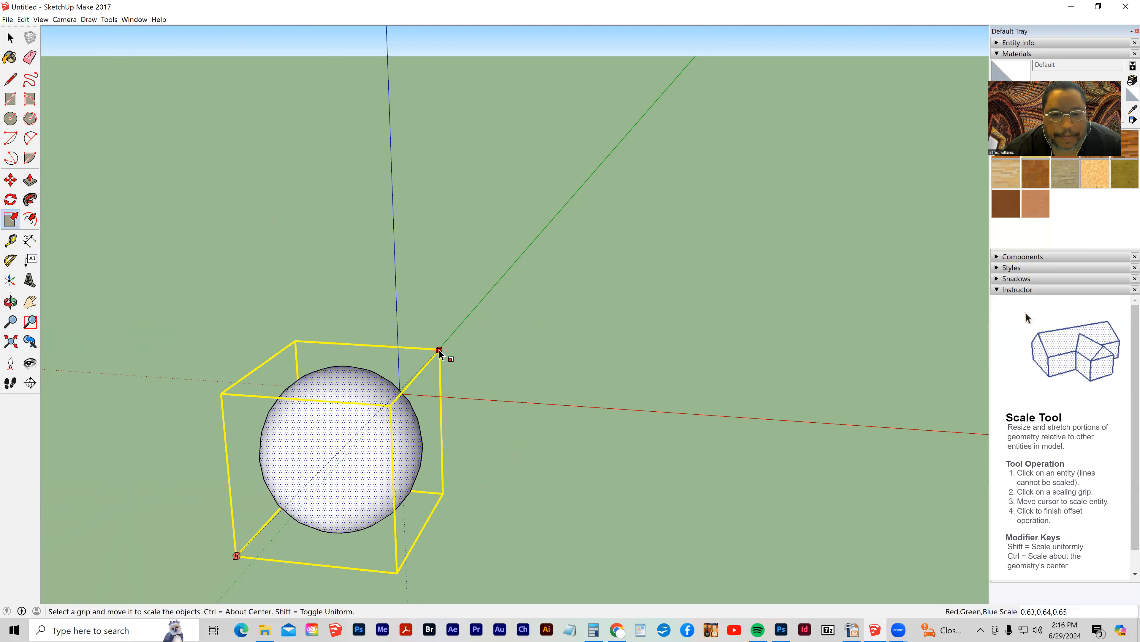
click(416, 376)
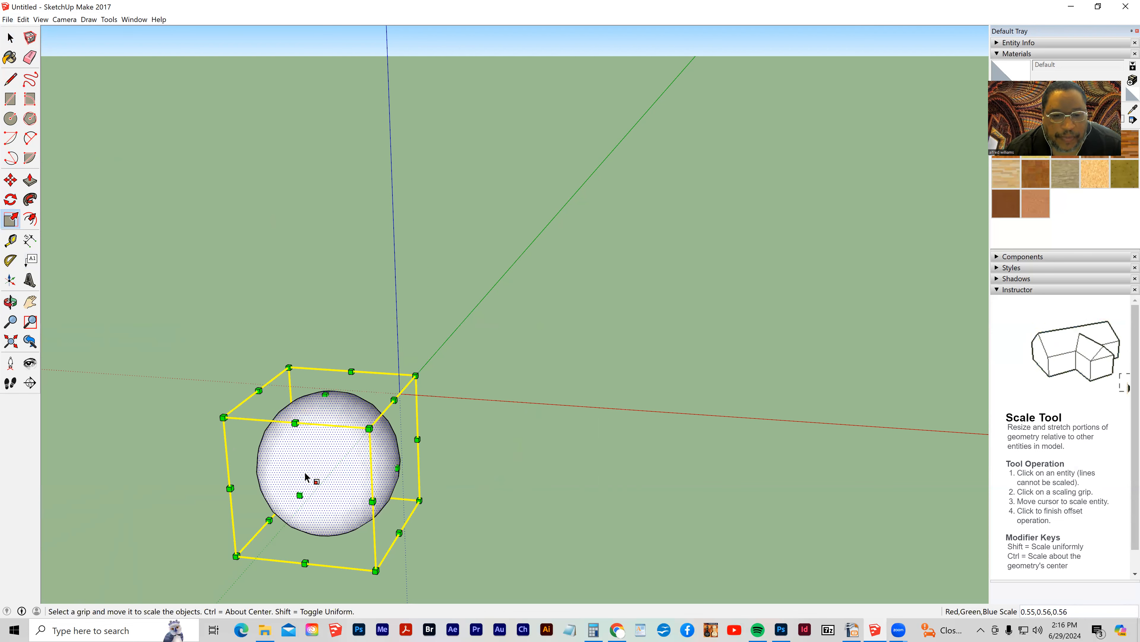
- Move the scaled sphere back to the origin, adjusting its height and position along the axes
click(10, 180)
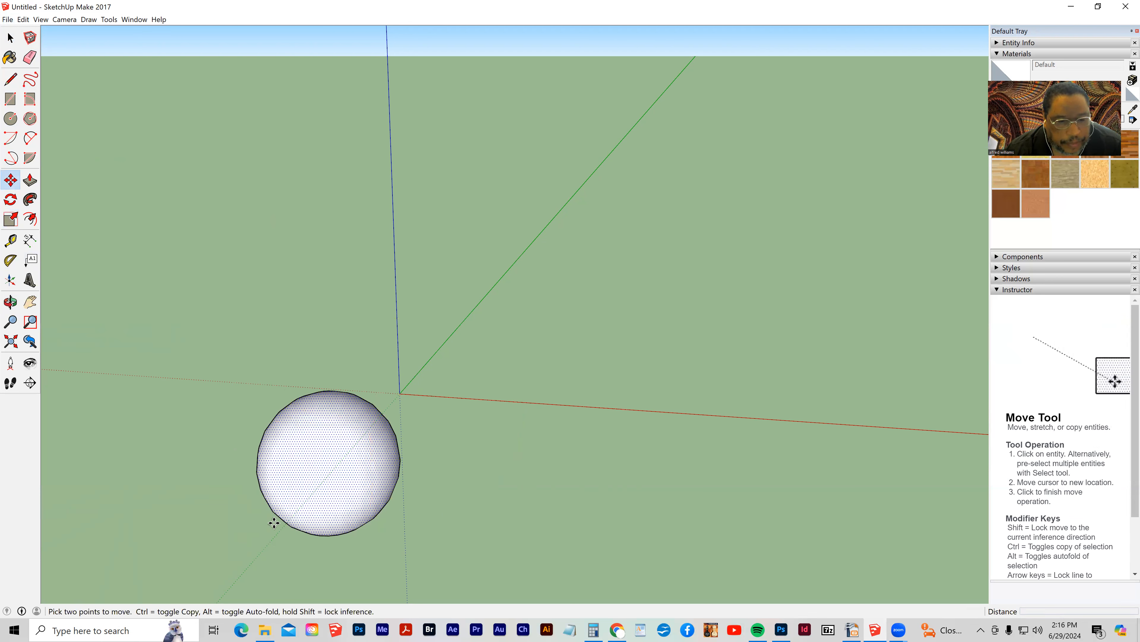
click(292, 525)
click(370, 435)
middle_drag(442, 476, 9, 485)
middle_drag(475, 395, 727, 315)
click(494, 395)
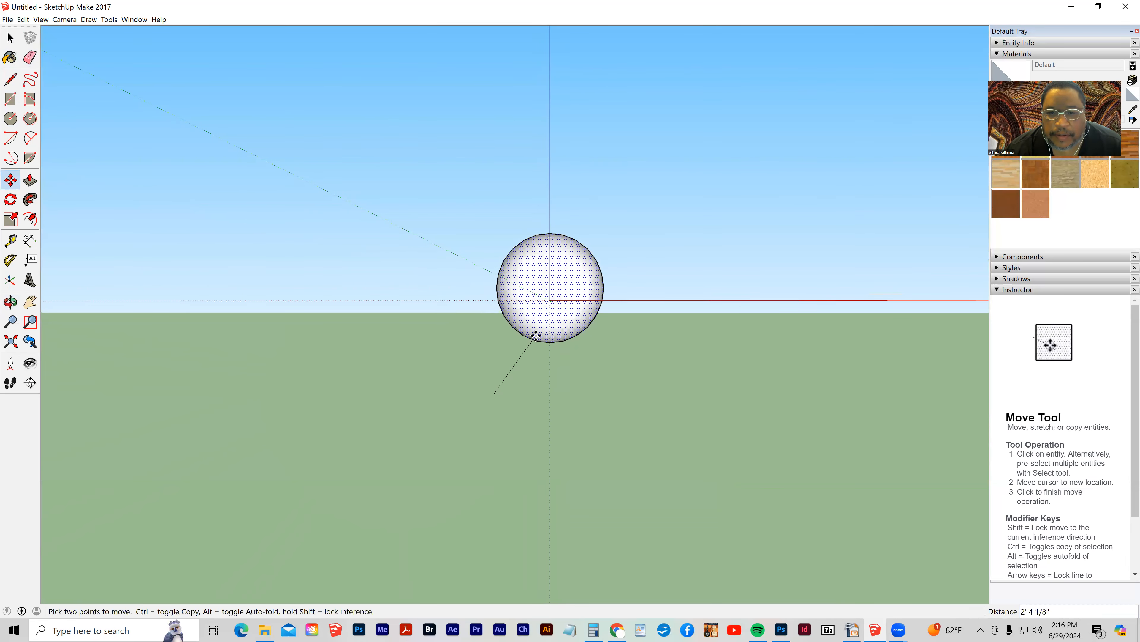
click(533, 346)
middle_drag(628, 345, 360, 450)
click(560, 355)
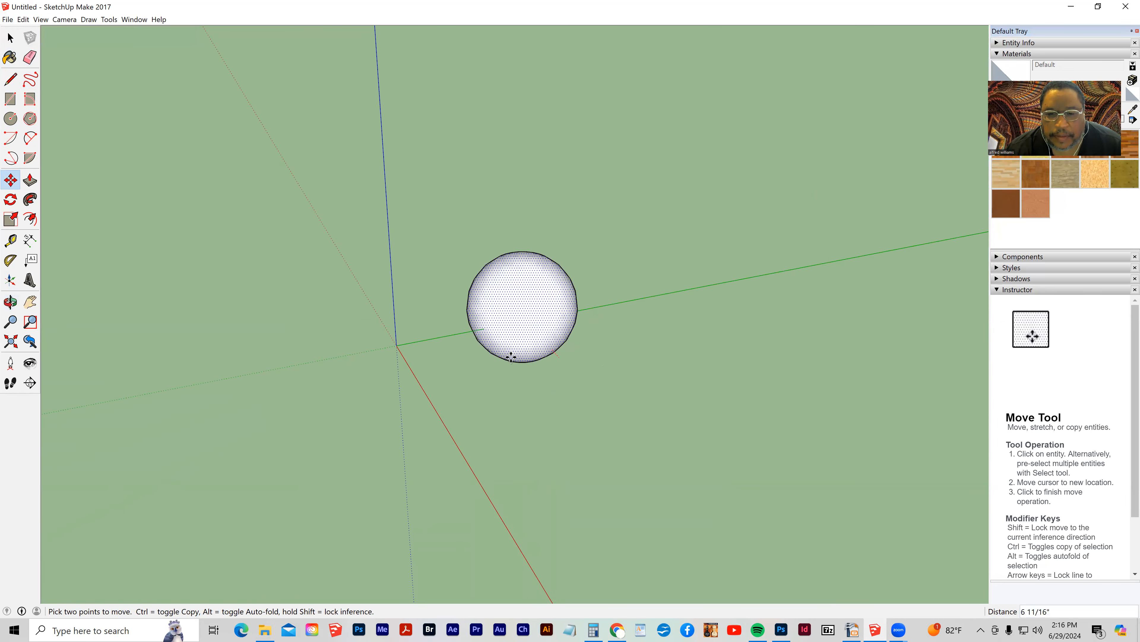
click(423, 377)
- Draw a rectangle about 2' 7 1/2" by 4' 2 15/16" across the red axis beside the sphere
key(o)
drag(683, 326, 563, 480)
middle_drag(562, 481, 556, 454)
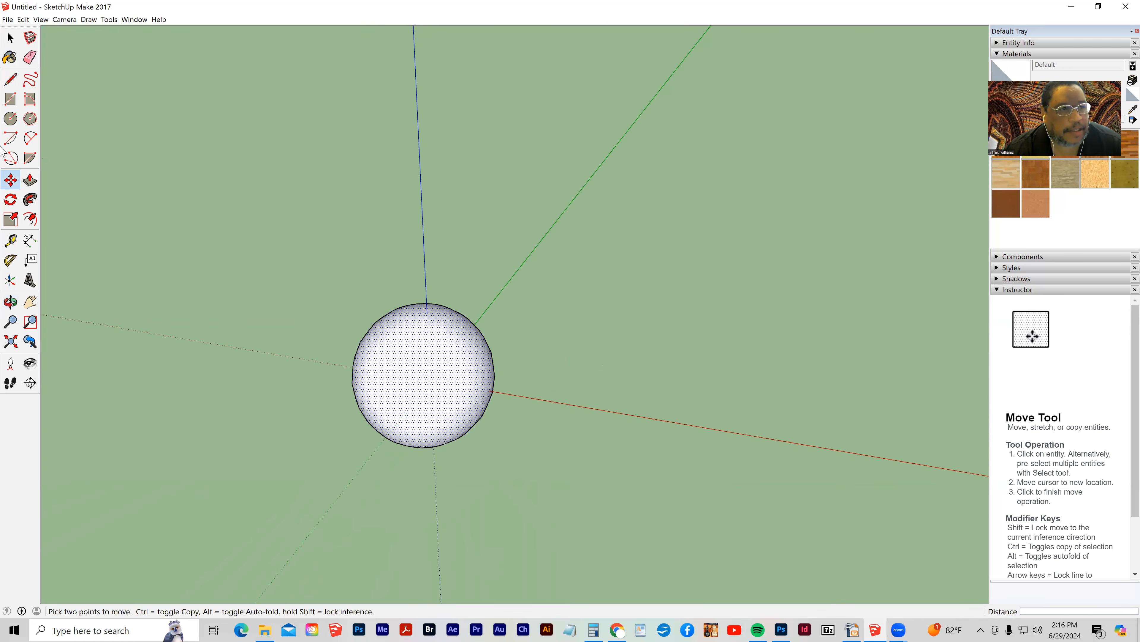
click(10, 99)
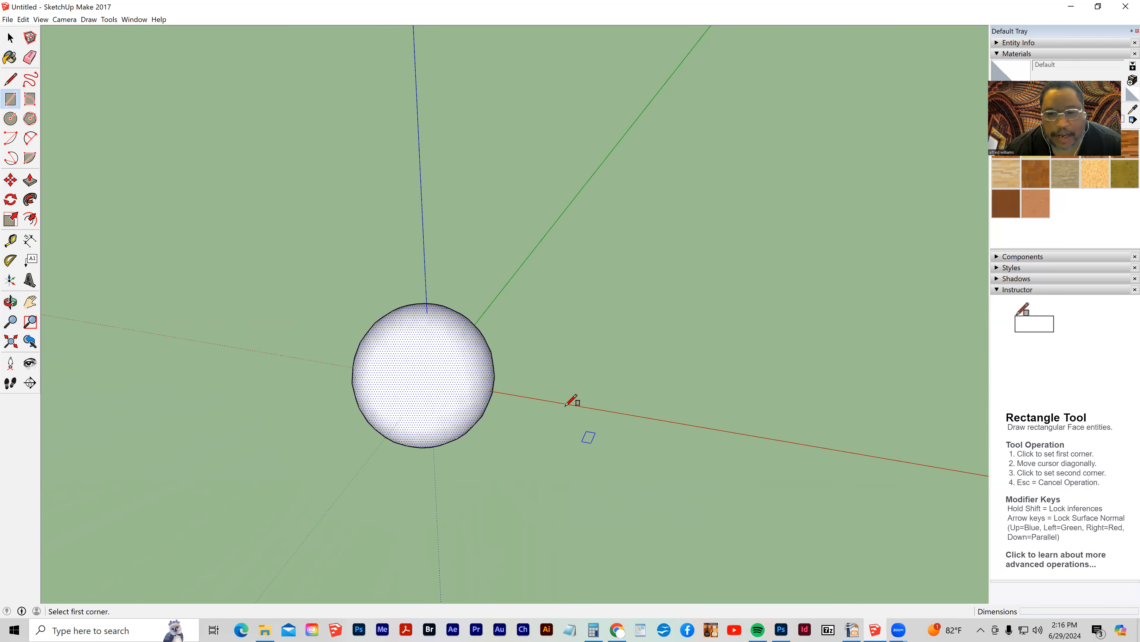
click(551, 375)
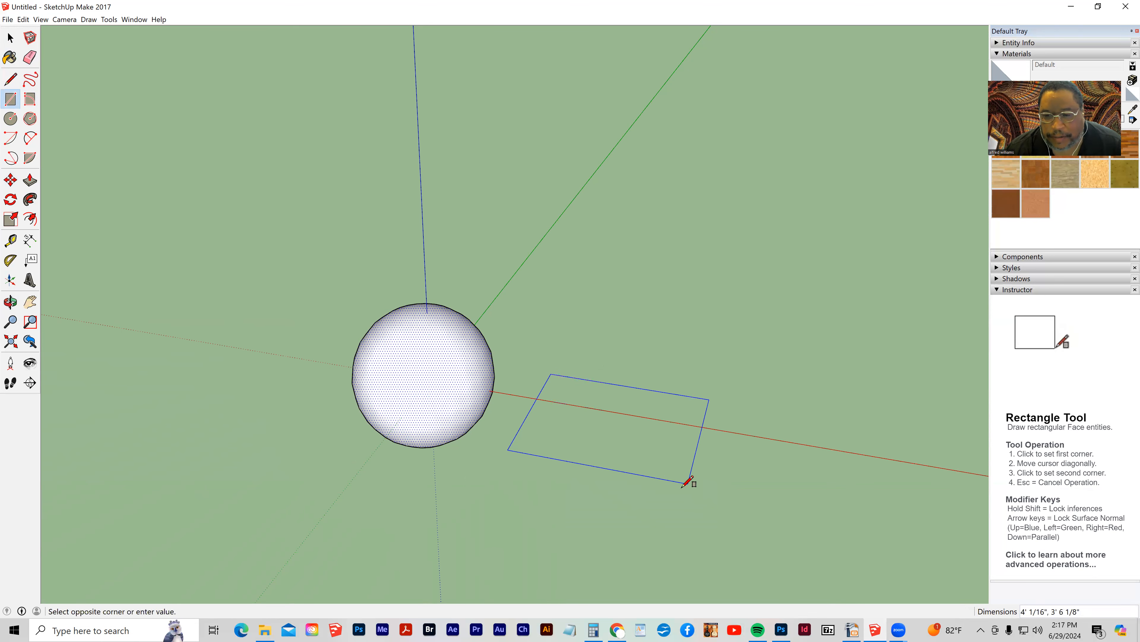
click(616, 491)
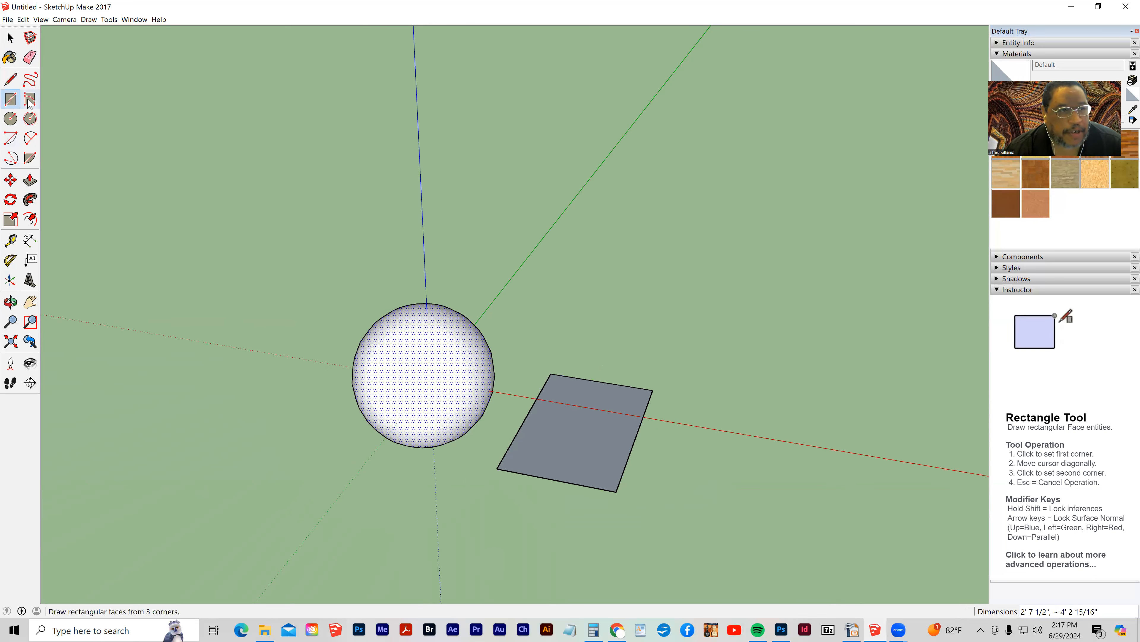
- Pull the rectangle upward with Push/Pull to form a box
click(30, 180)
click(546, 441)
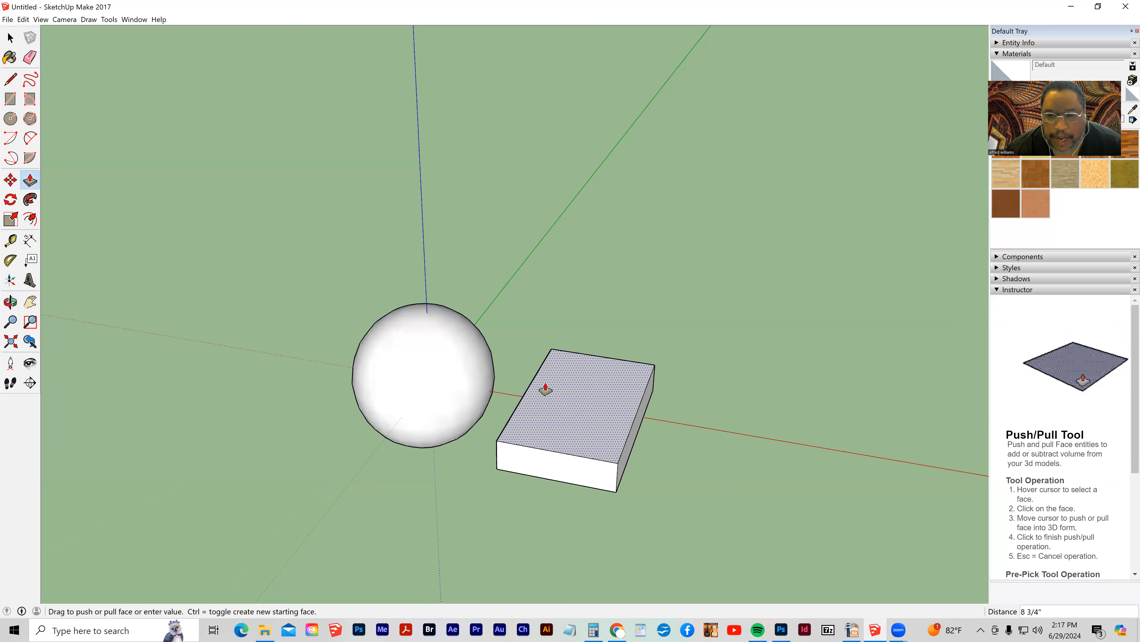
click(546, 368)
middle_drag(720, 415, 490, 420)
middle_drag(688, 502, 483, 438)
middle_drag(296, 506, 604, 395)
key(p)
- Select the whole box and move it by its lower corner to the blue axis so it overlaps the sphere
click(11, 38)
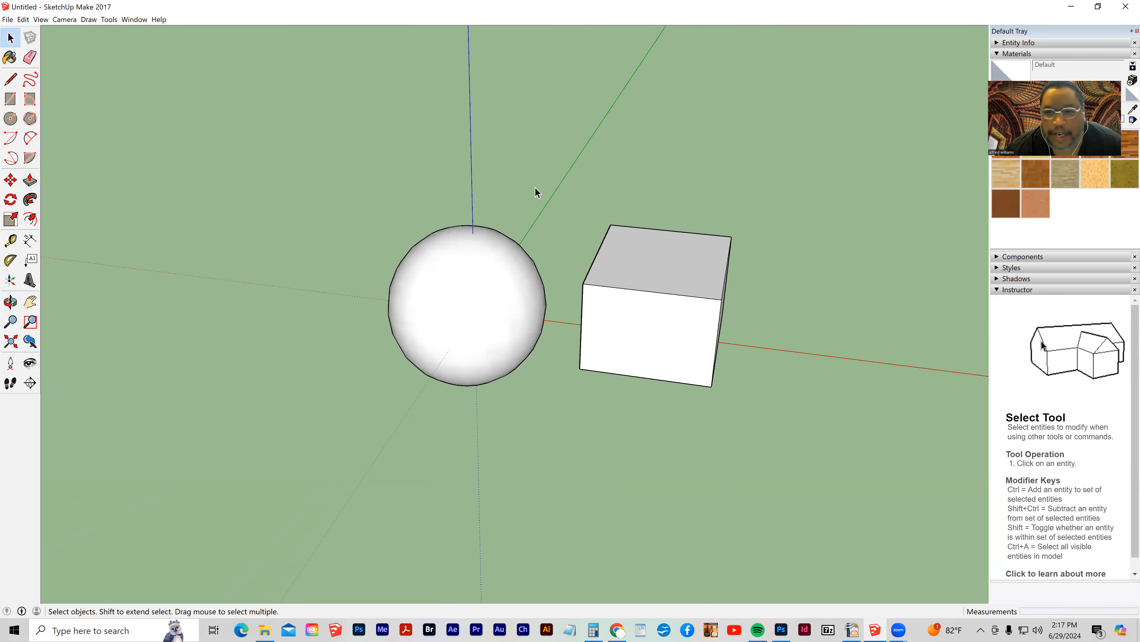
drag(578, 198, 765, 445)
click(11, 179)
middle_drag(433, 484, 542, 312)
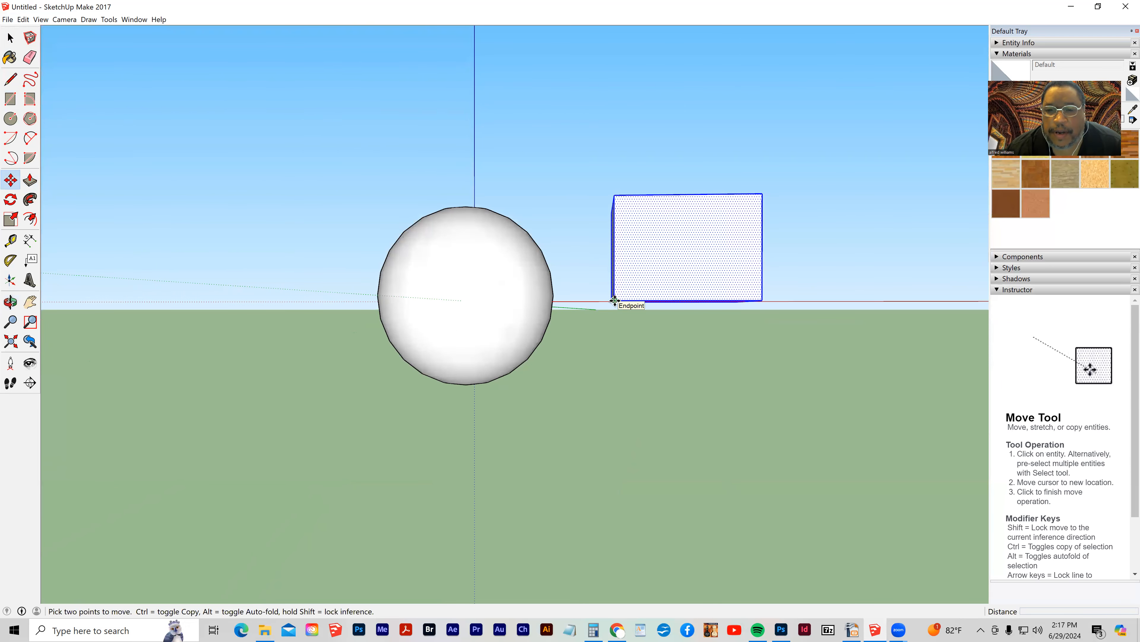
drag(614, 302, 473, 305)
middle_drag(715, 392, 108, 566)
mouse_move(712, 521)
middle_down()
mouse_move(731, 474)
mouse_move(590, 423)
mouse_move(597, 487)
mouse_move(541, 490)
middle_up()
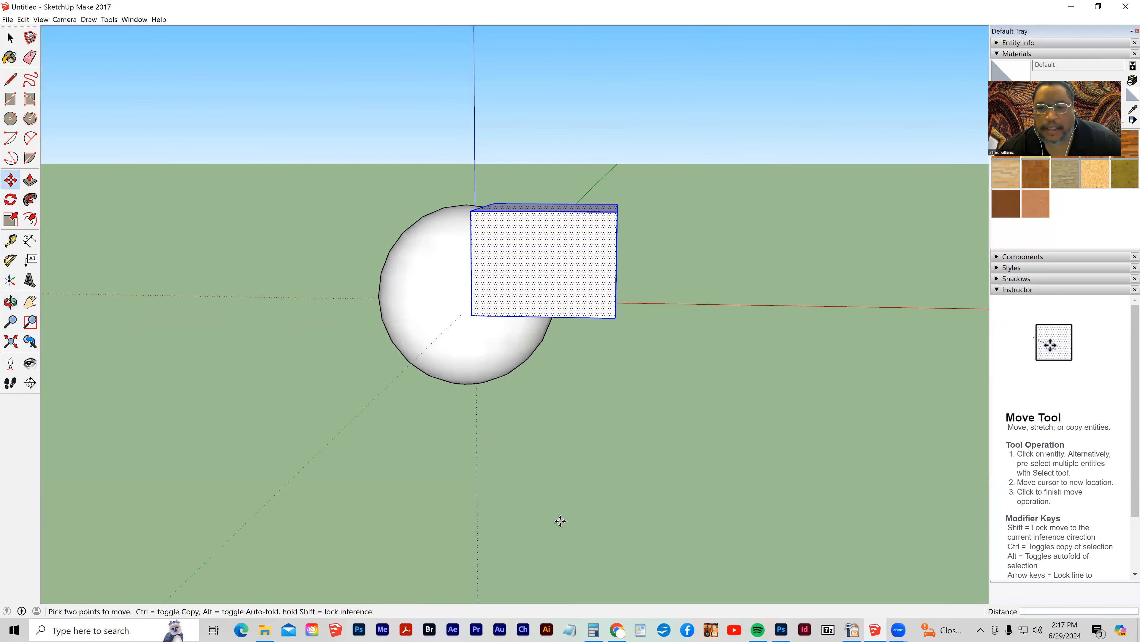
scroll(483, 498, down, 1)
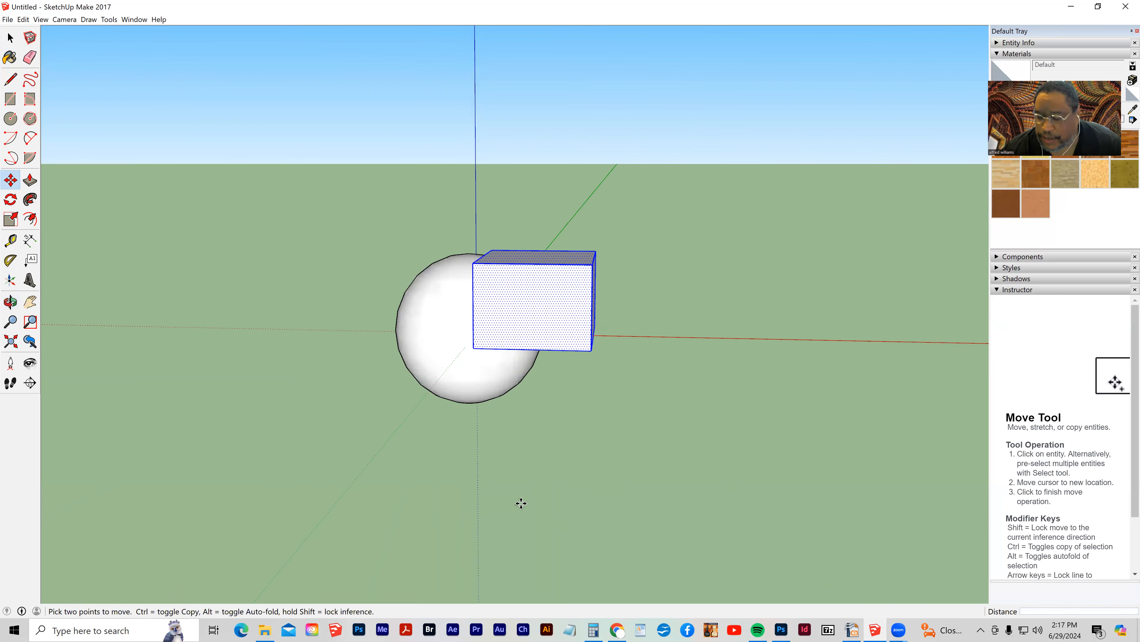
- Select the sphere and box together and intersect their faces using With Selection
click(10, 40)
drag(329, 228, 643, 442)
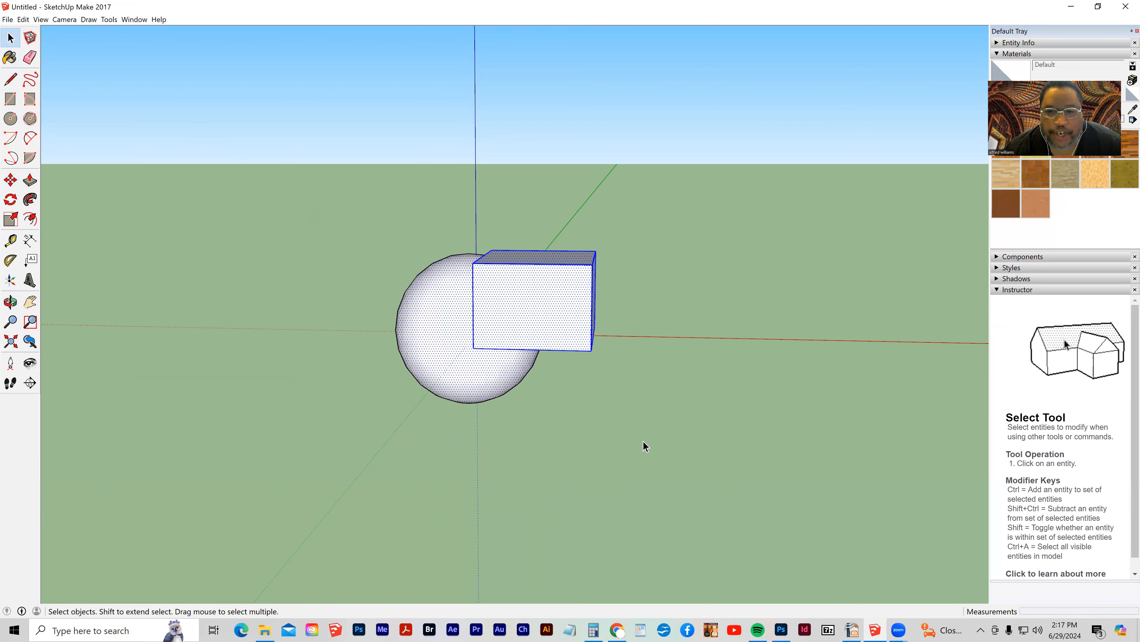
right_click(502, 315)
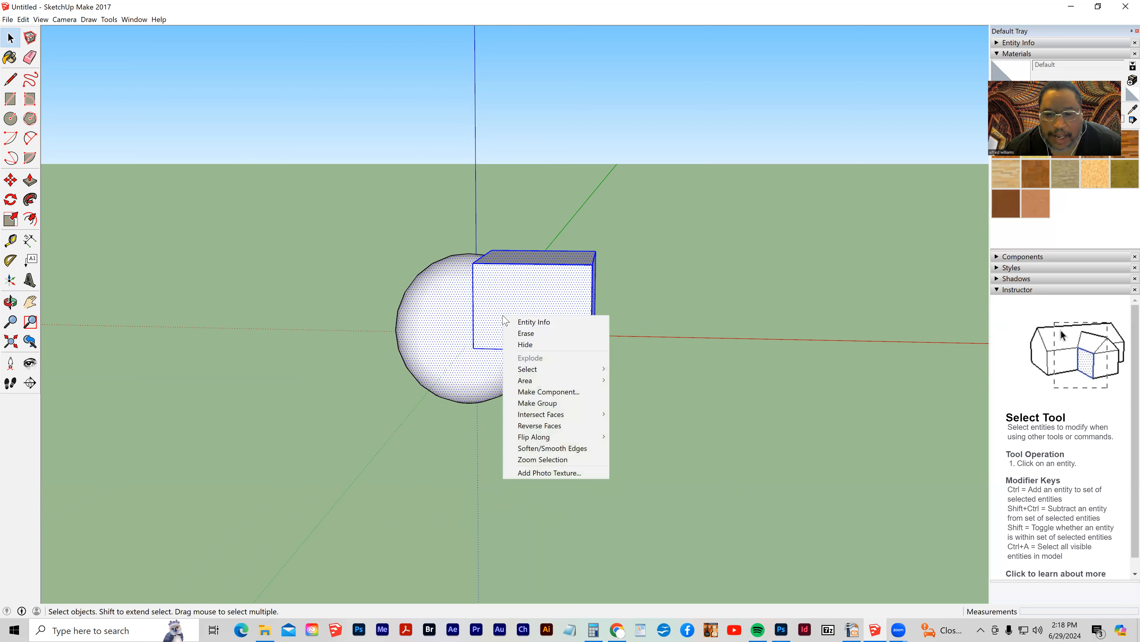
mouse_move(510, 368)
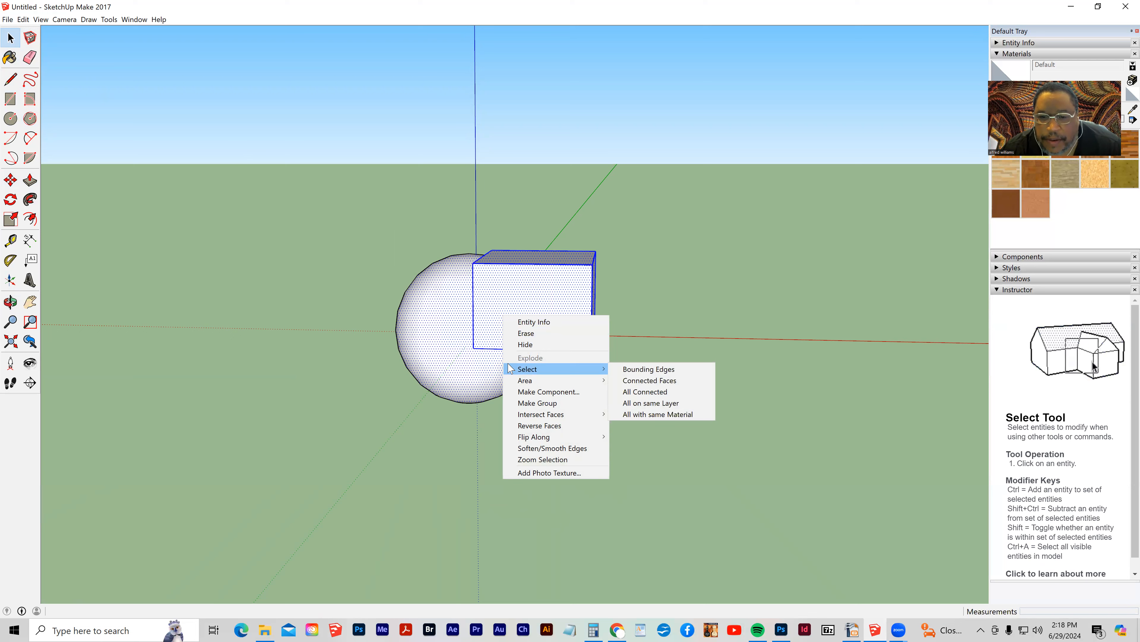
mouse_move(541, 415)
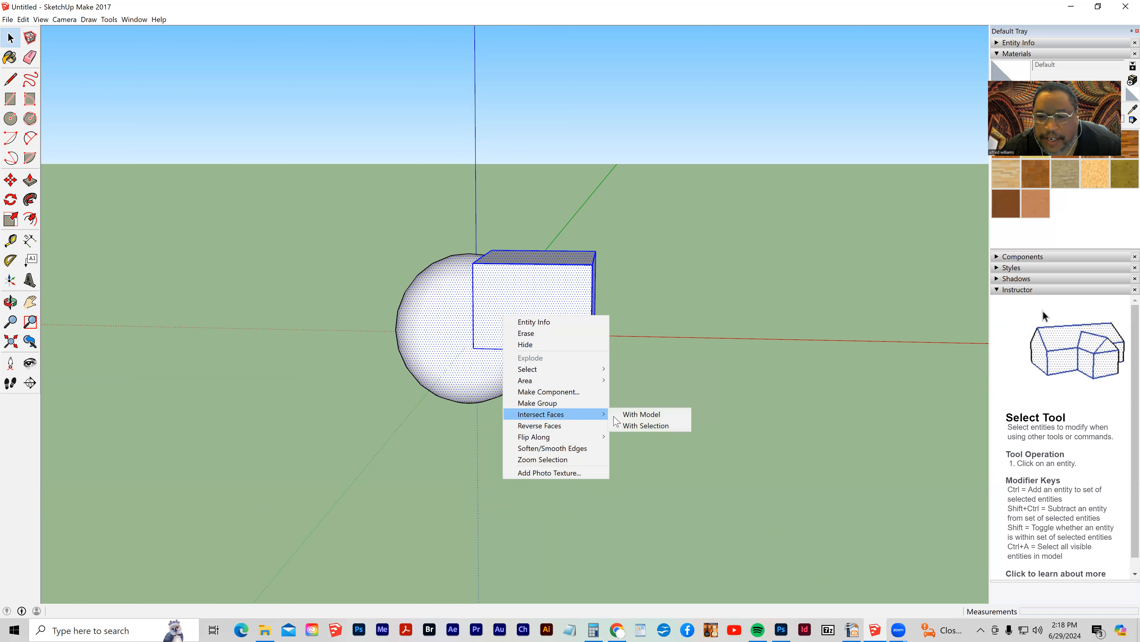
click(635, 427)
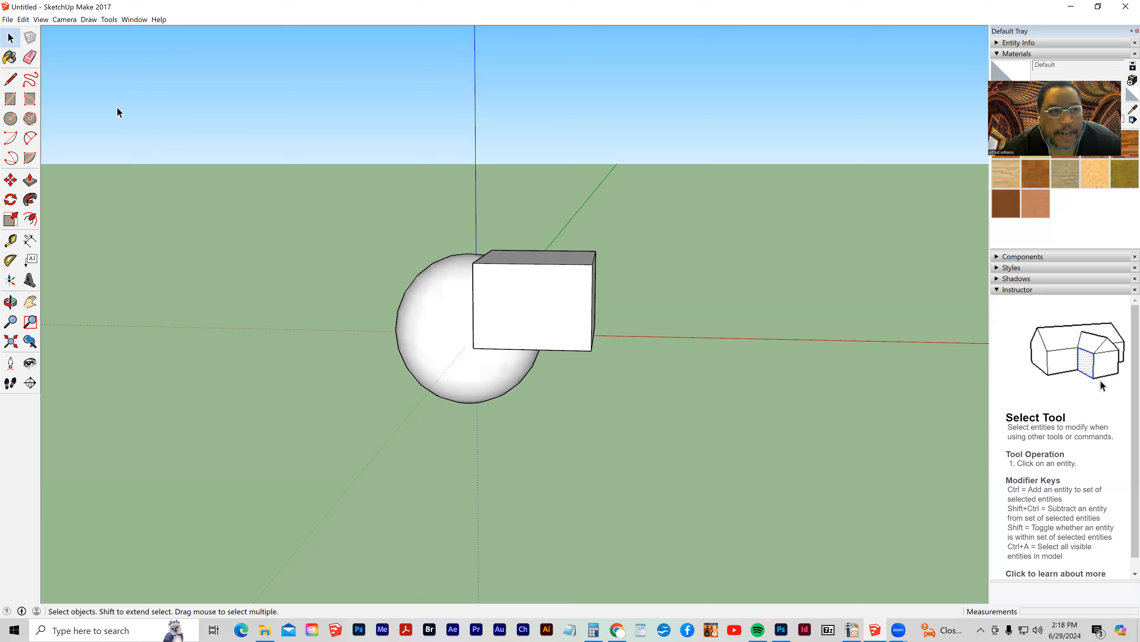
- Copy the intersected sphere and box about 7' 8 3/4" along the red axis
drag(353, 186, 656, 447)
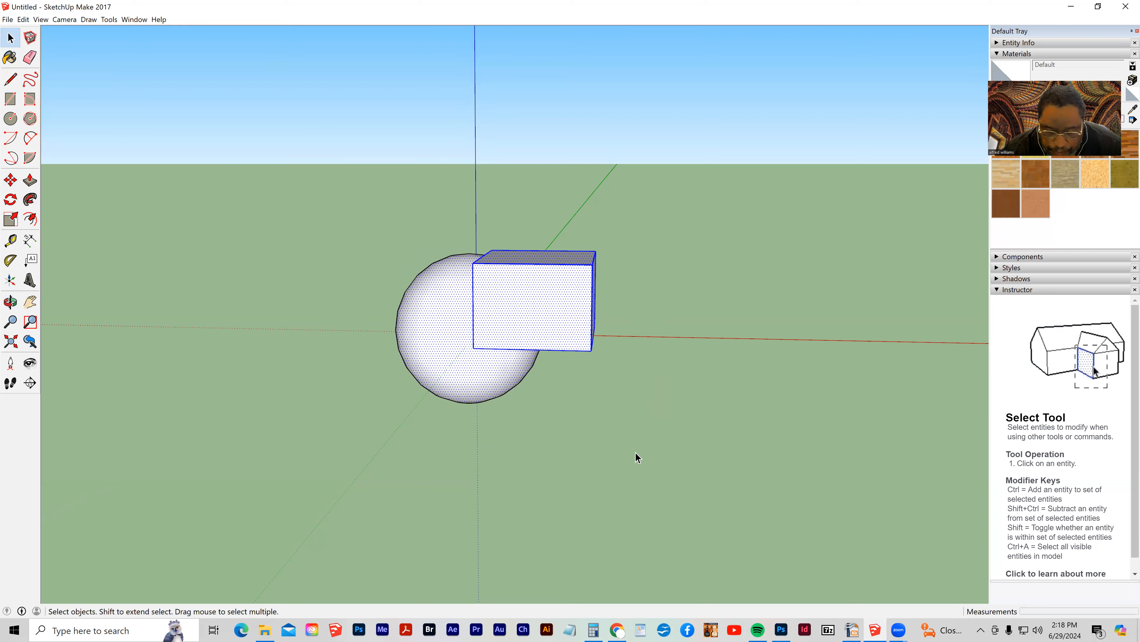
click(10, 180)
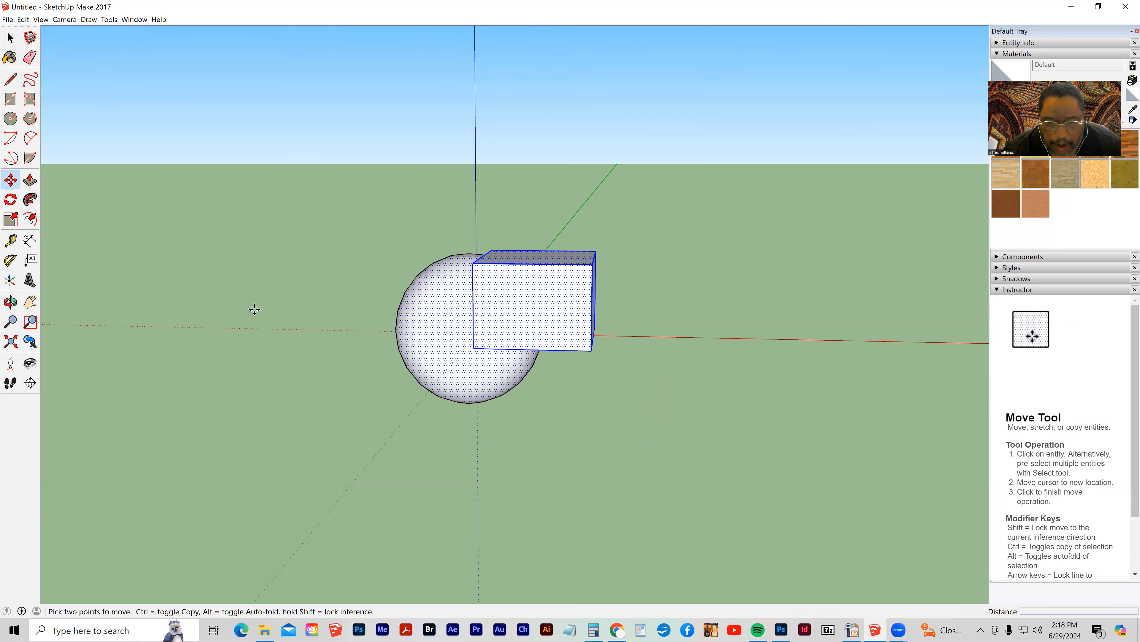
click(591, 351)
key(ctrl)
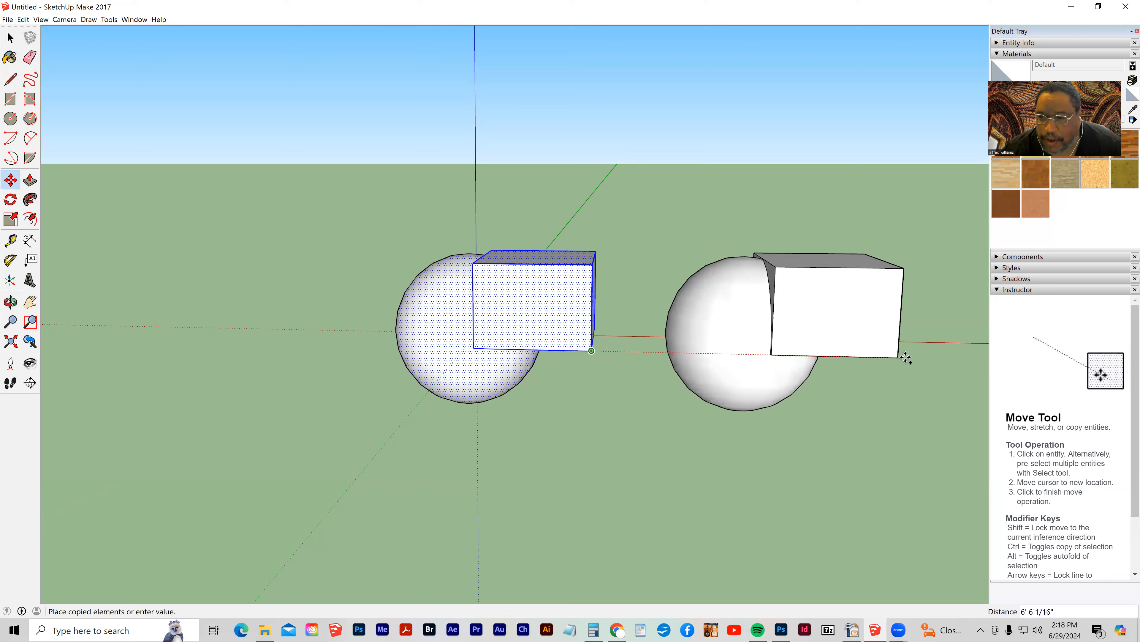
click(959, 356)
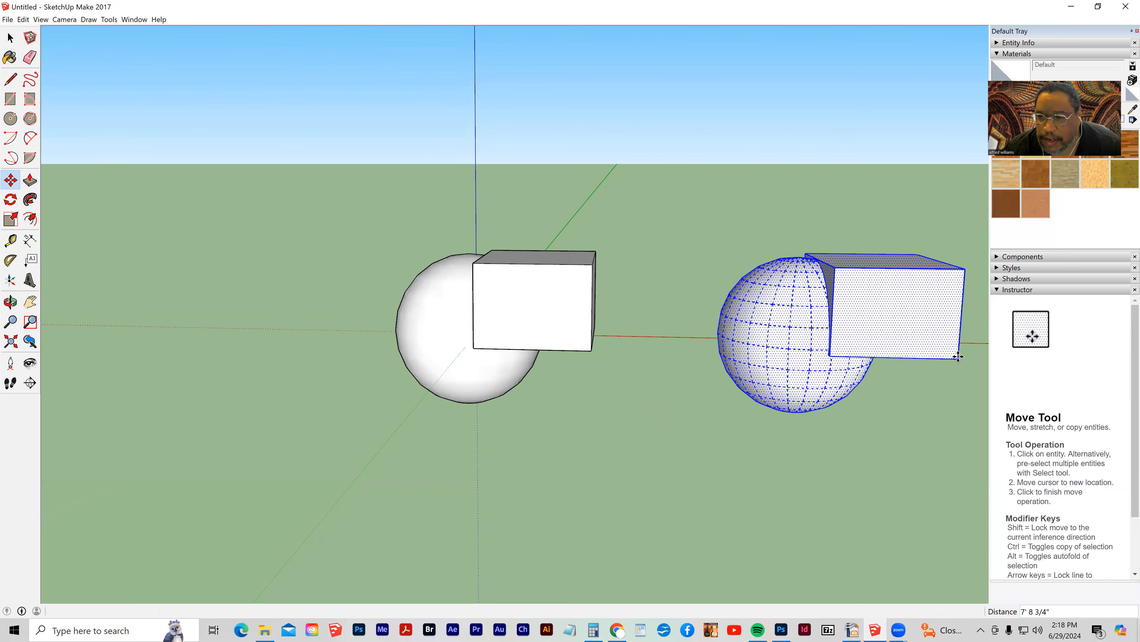
- Place another copy of the sphere and box about 8' 1/4" farther along the red axis and clear the selection
scroll(584, 474, down, 5)
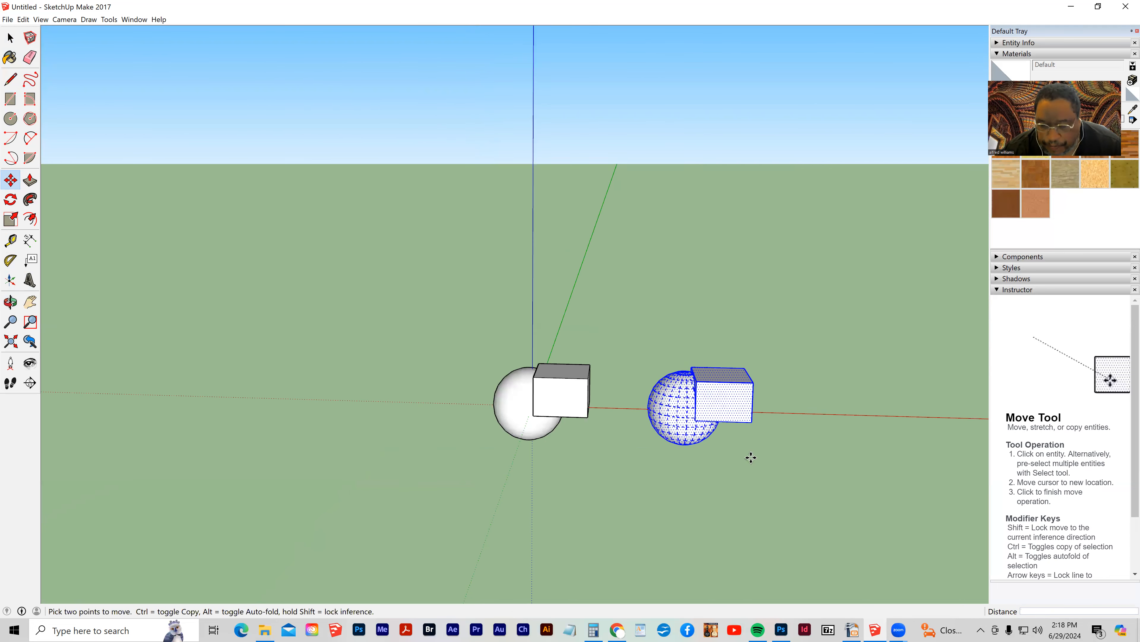
click(751, 422)
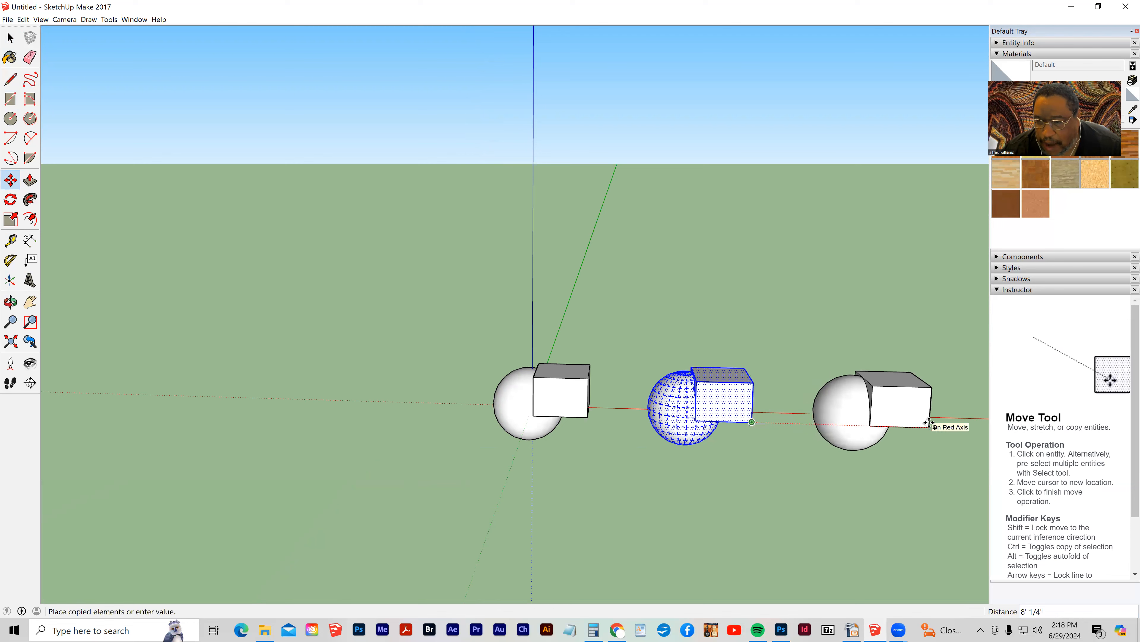
click(929, 423)
click(14, 43)
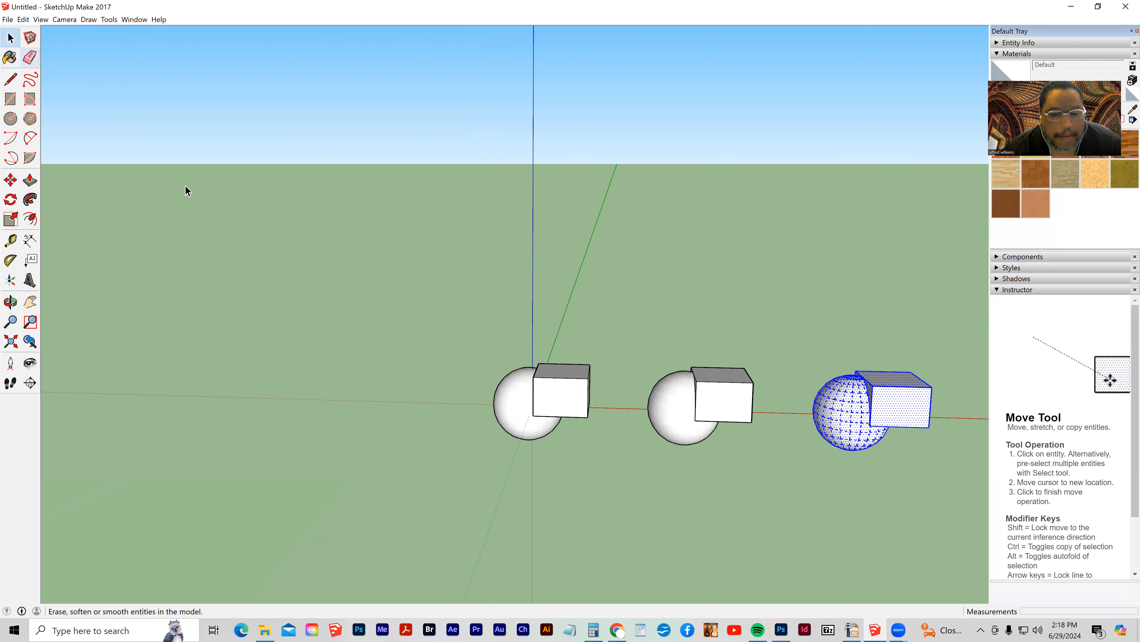
click(369, 381)
- Erase the part of the sphere outside the box in the original pair at the origin
middle_drag(369, 381, 439, 425)
scroll(439, 426, up, 1)
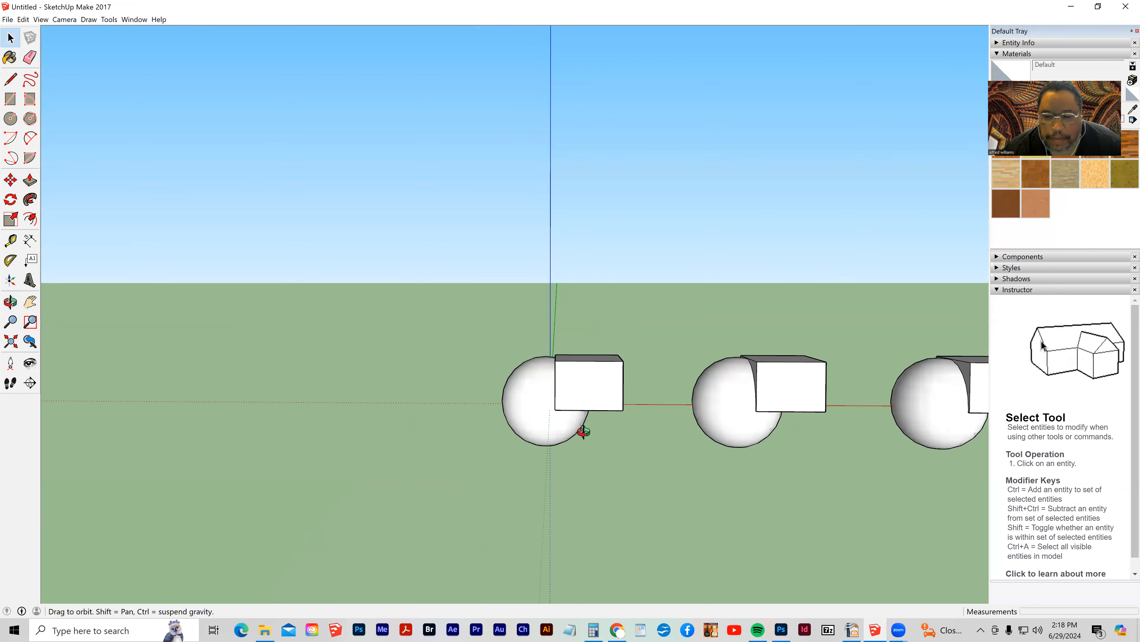
middle_drag(582, 432, 634, 425)
scroll(557, 468, up, 4)
scroll(411, 450, up, 1)
middle_drag(411, 450, 410, 507)
click(501, 430)
right_click(506, 399)
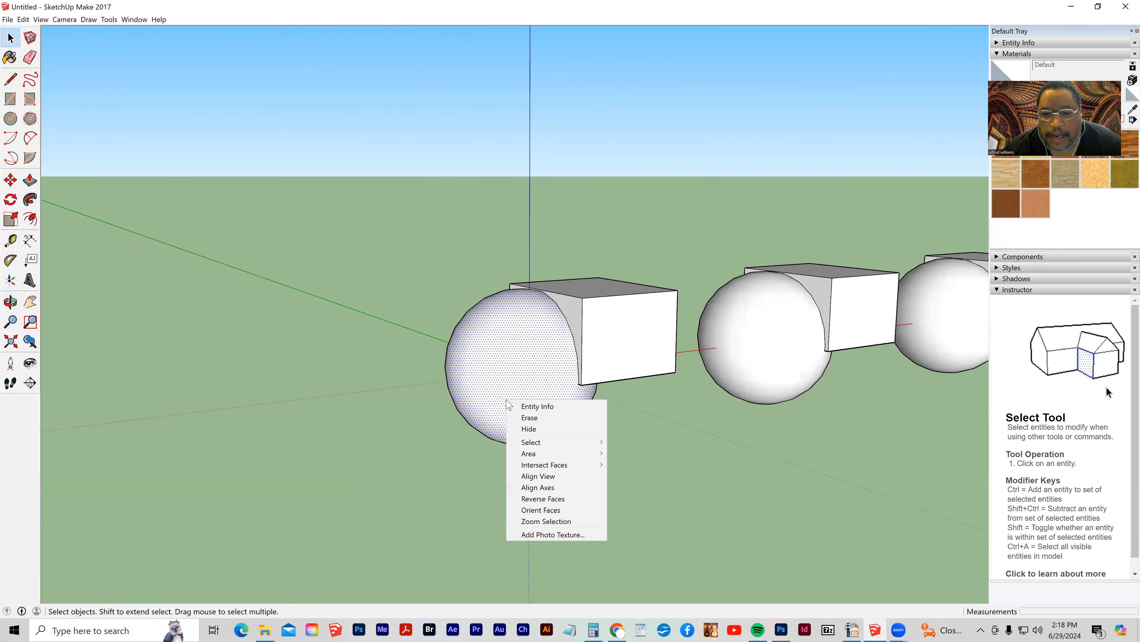
click(523, 417)
- Erase the edge shared by the box faces inside the sphere's outline to open the spherical hollow
mouse_move(433, 438)
middle_down()
mouse_move(720, 387)
mouse_move(632, 247)
mouse_move(550, 306)
mouse_move(555, 377)
mouse_move(677, 327)
mouse_move(574, 286)
mouse_move(568, 402)
mouse_move(601, 433)
mouse_move(542, 461)
mouse_move(557, 315)
middle_up()
key(space)
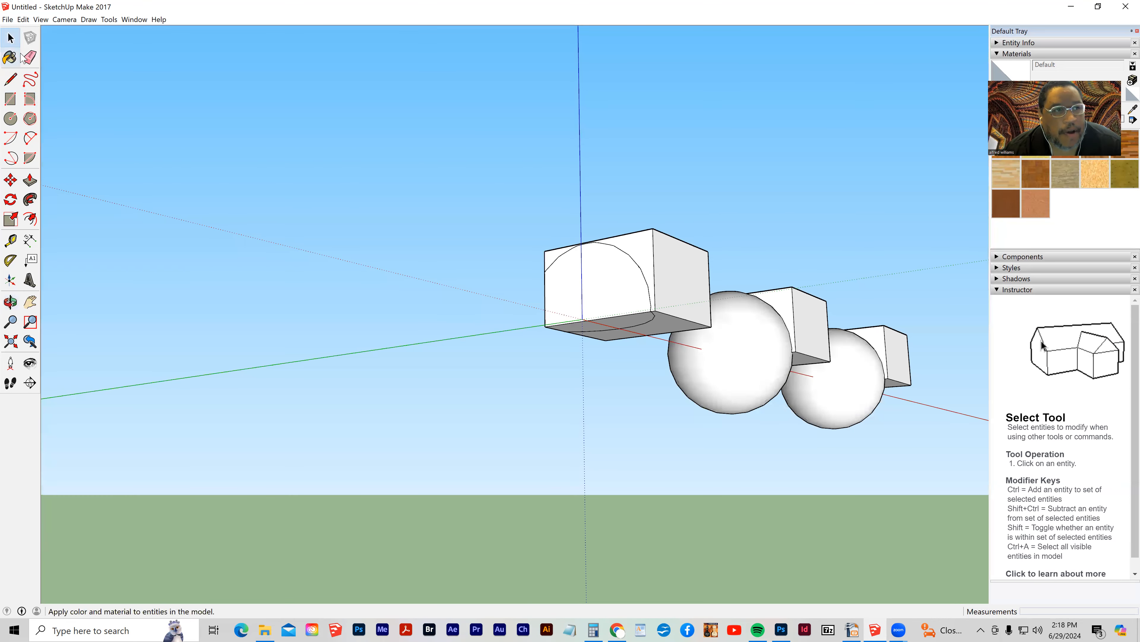
key(e)
scroll(543, 353, up, 2)
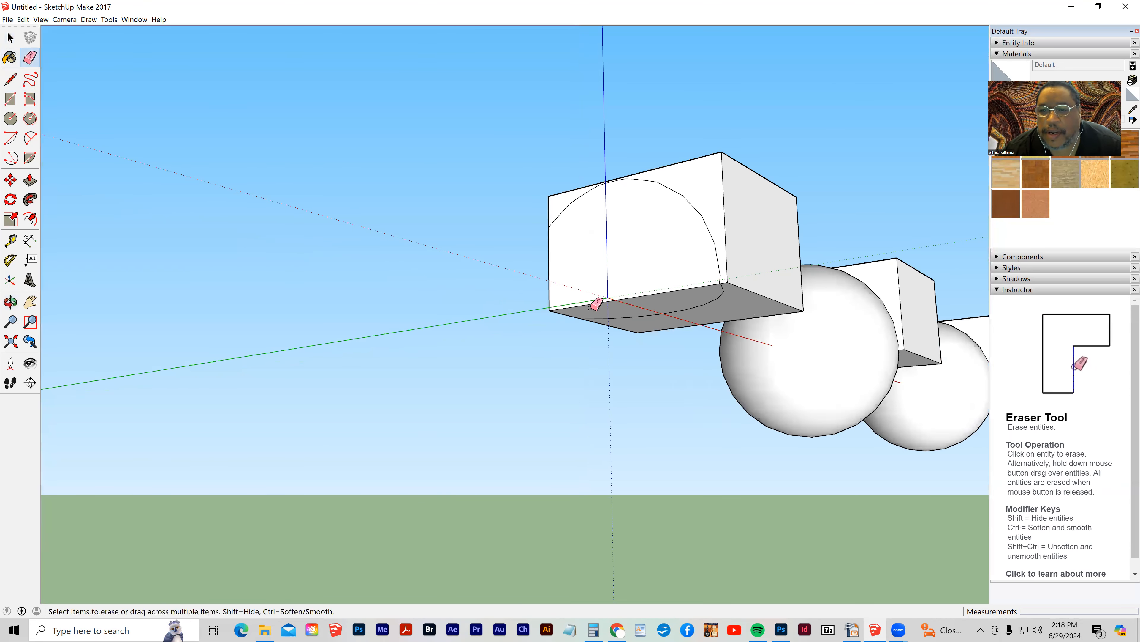
click(623, 299)
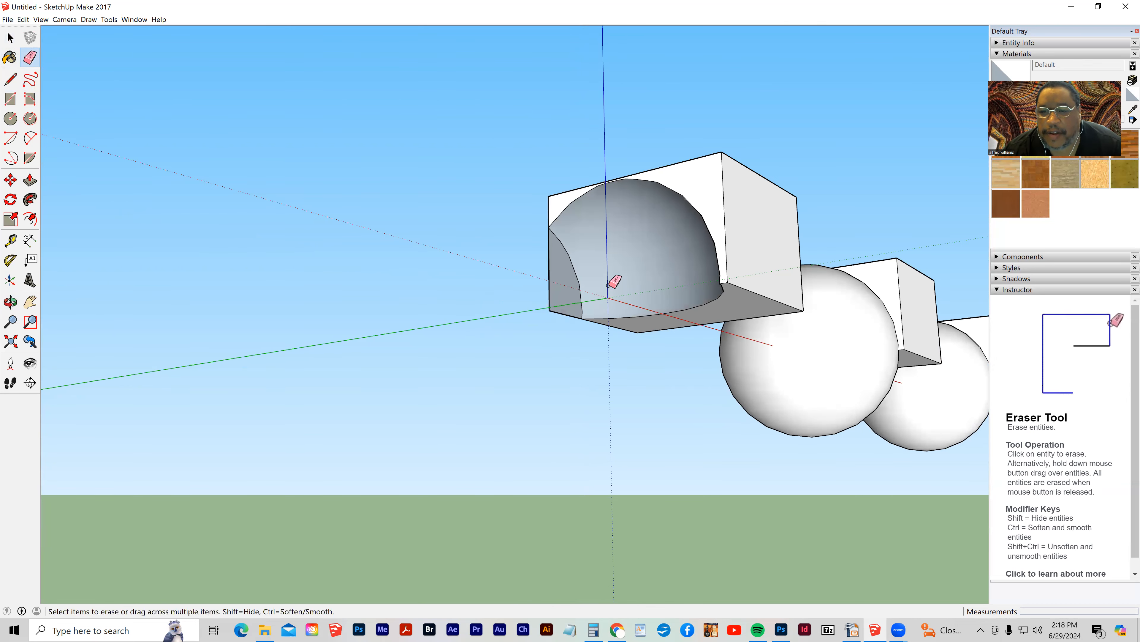
- Delete the box's top, front and end faces outside the sphere in the middle pair
middle_drag(415, 369, 549, 432)
mouse_move(561, 383)
middle_down()
mouse_move(543, 357)
mouse_move(492, 398)
mouse_move(492, 415)
mouse_move(446, 313)
middle_up()
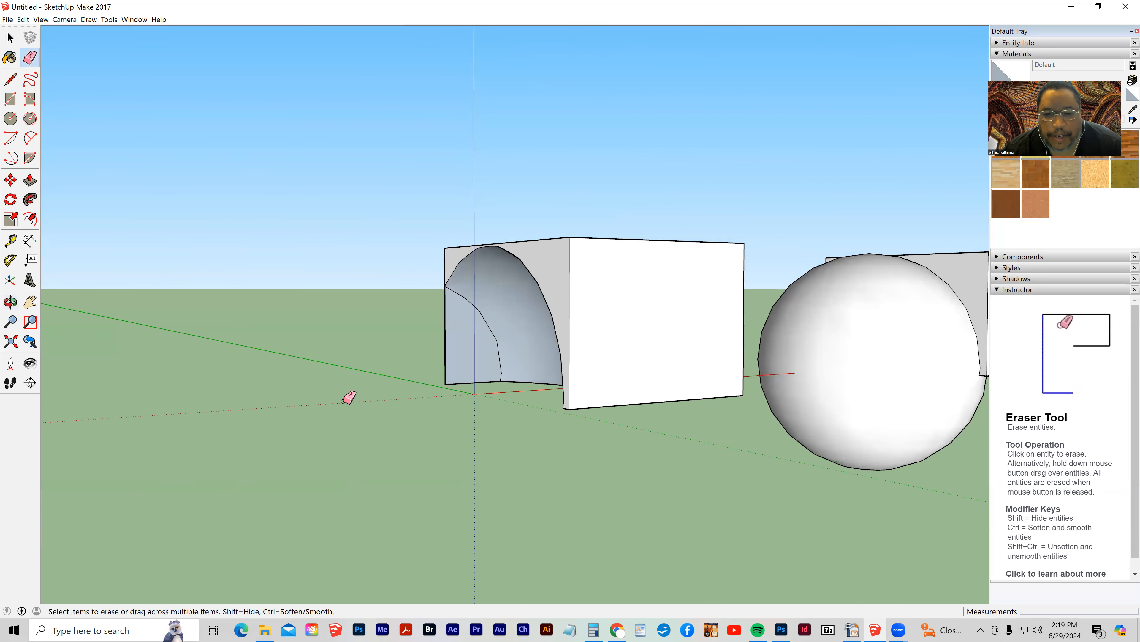
click(30, 301)
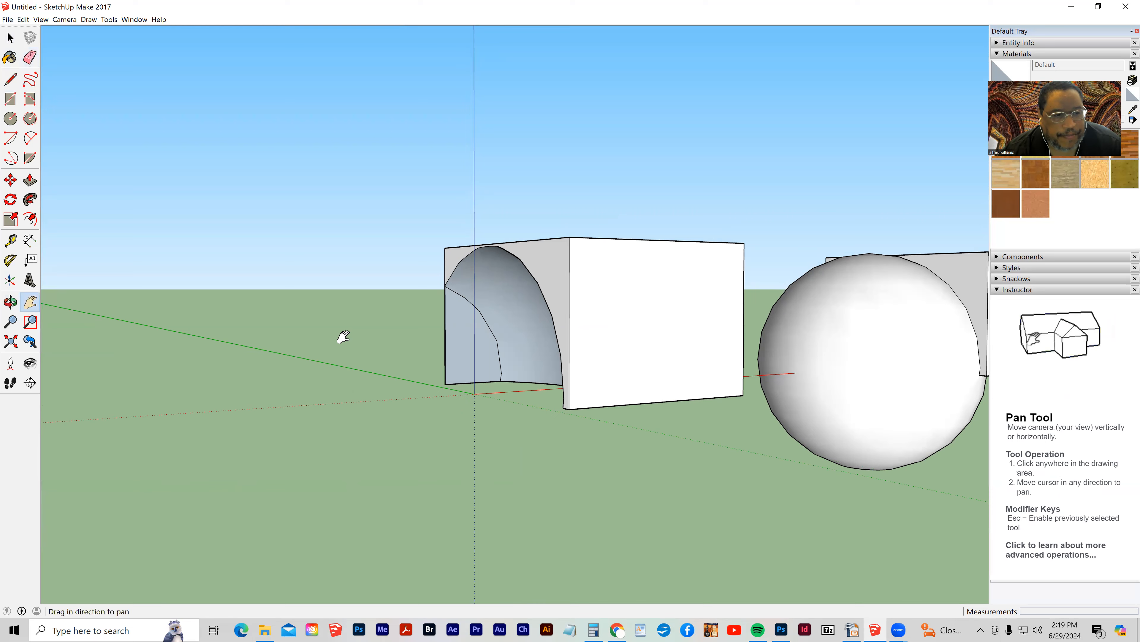
drag(789, 392, 383, 416)
drag(781, 411, 578, 440)
middle_drag(583, 454, 649, 406)
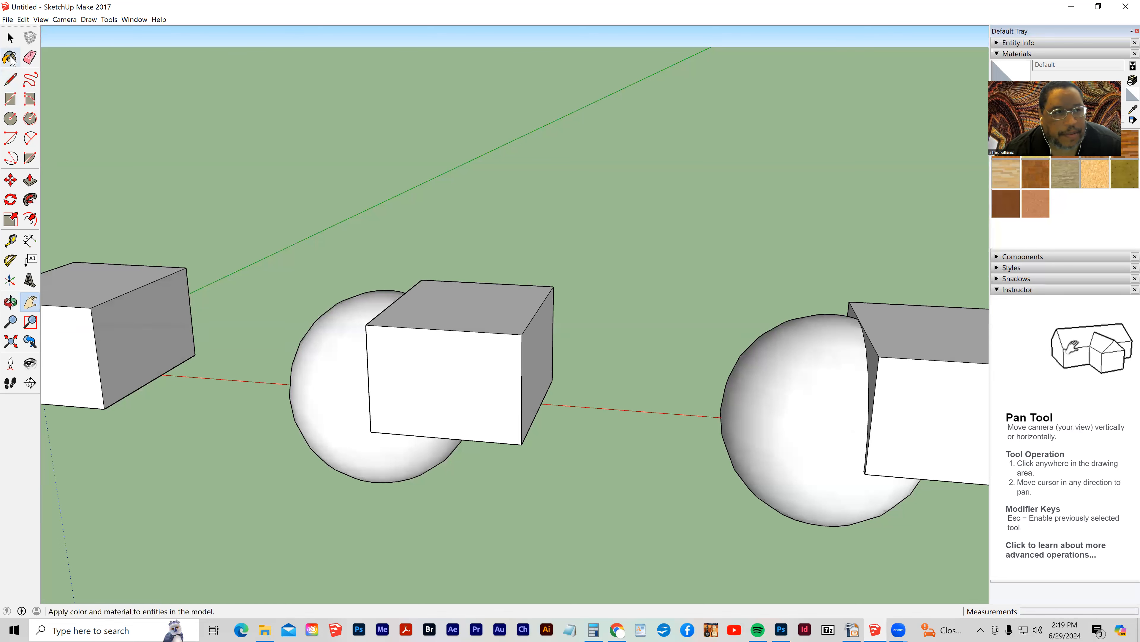
click(10, 38)
triple_click(474, 319)
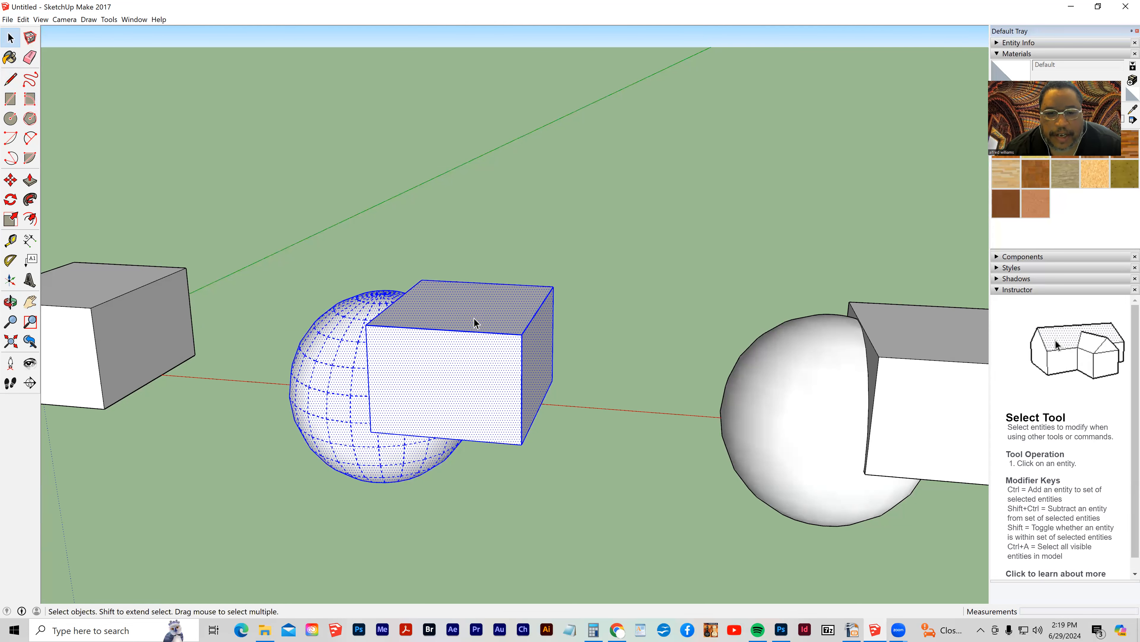
click(308, 349)
click(469, 319)
key(Delete)
click(479, 379)
key(Delete)
click(535, 372)
key(Delete)
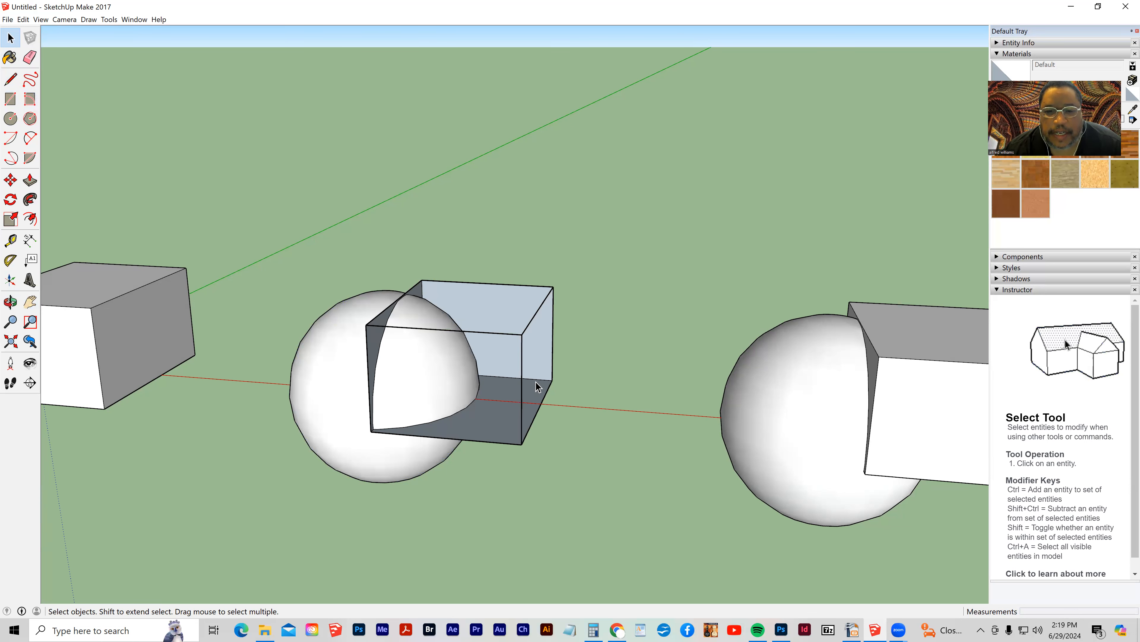
- Erase the remaining box edges and faces outside the sphere in the middle pair
click(29, 57)
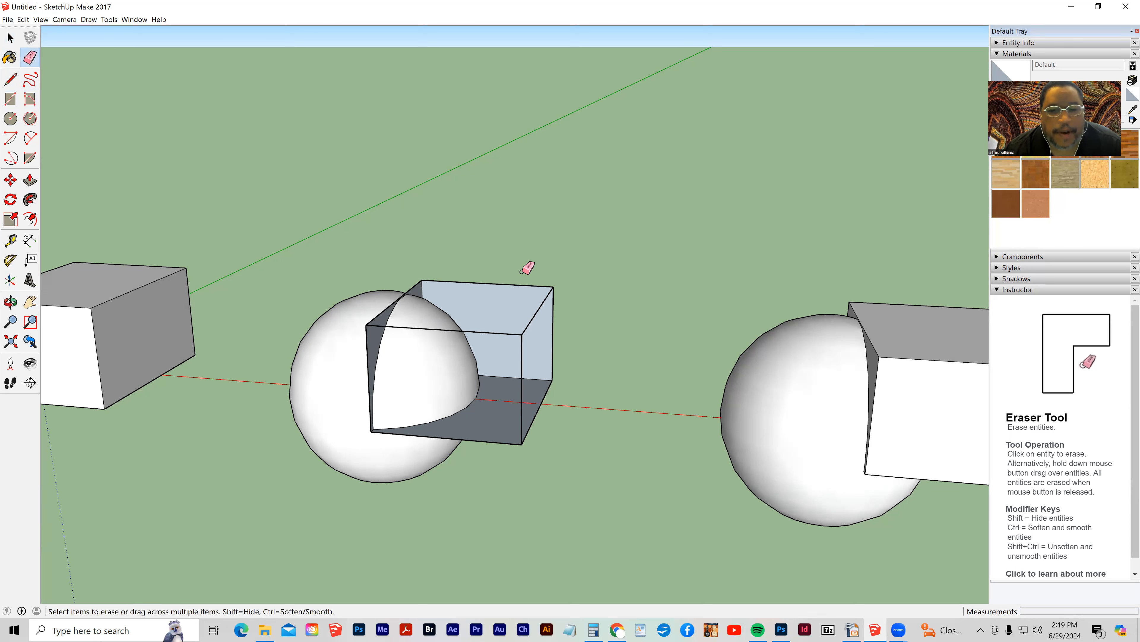
drag(526, 329, 526, 443)
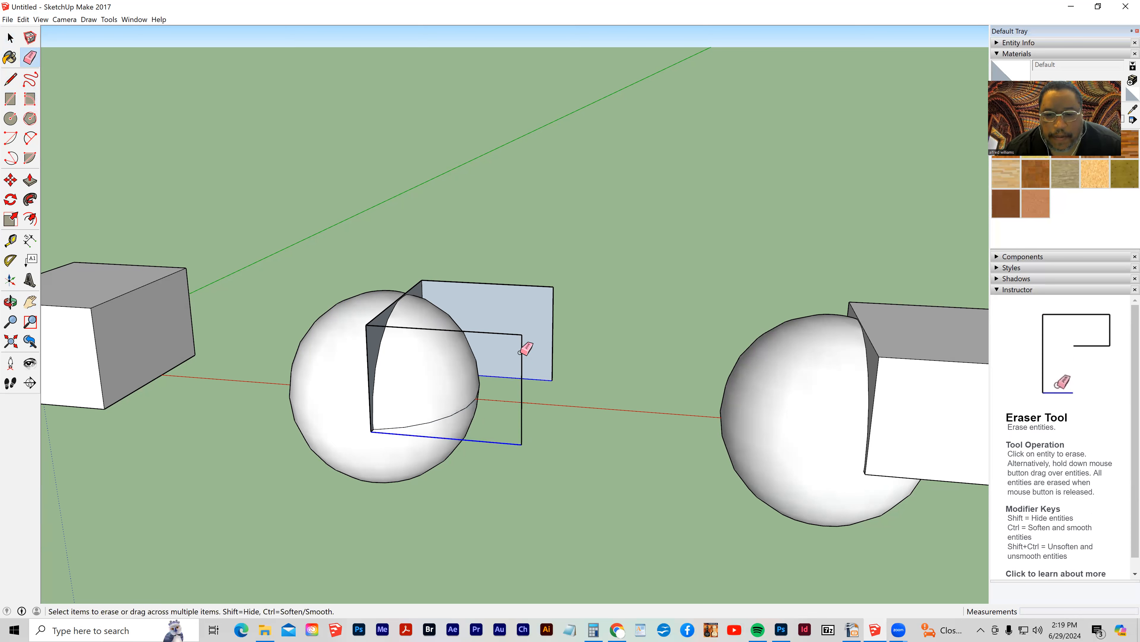
drag(520, 351, 551, 295)
click(523, 404)
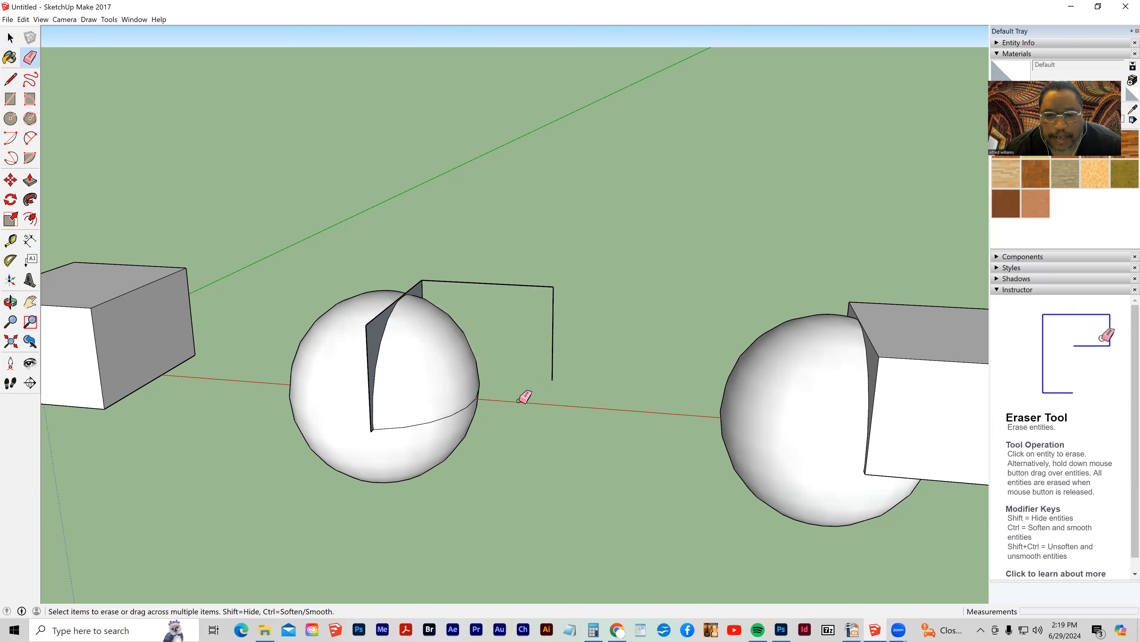
click(553, 318)
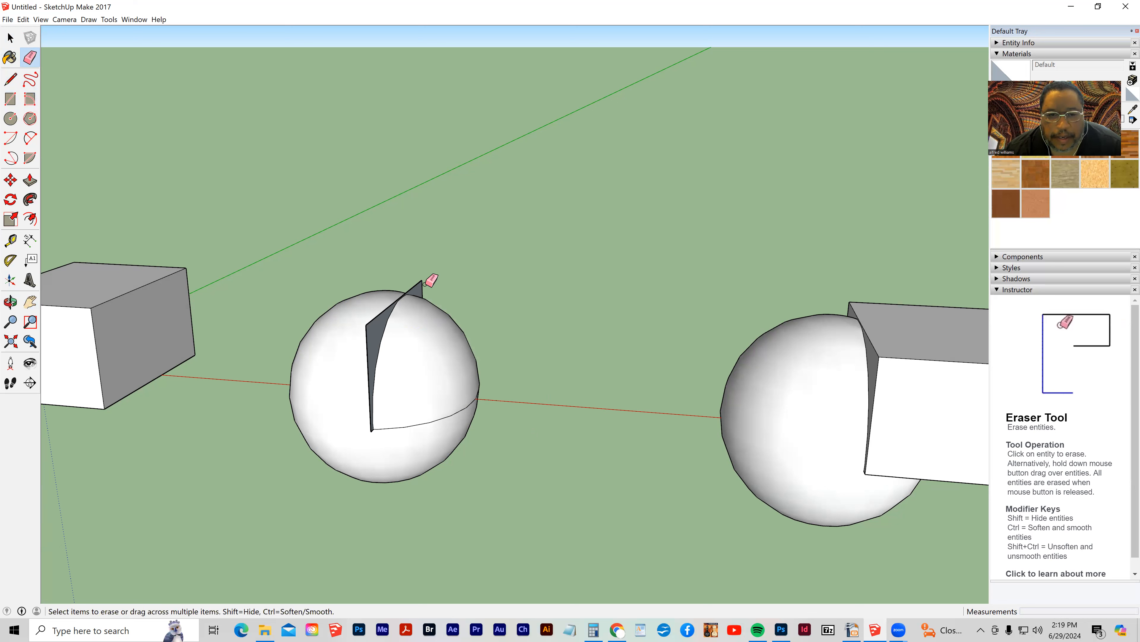
click(385, 312)
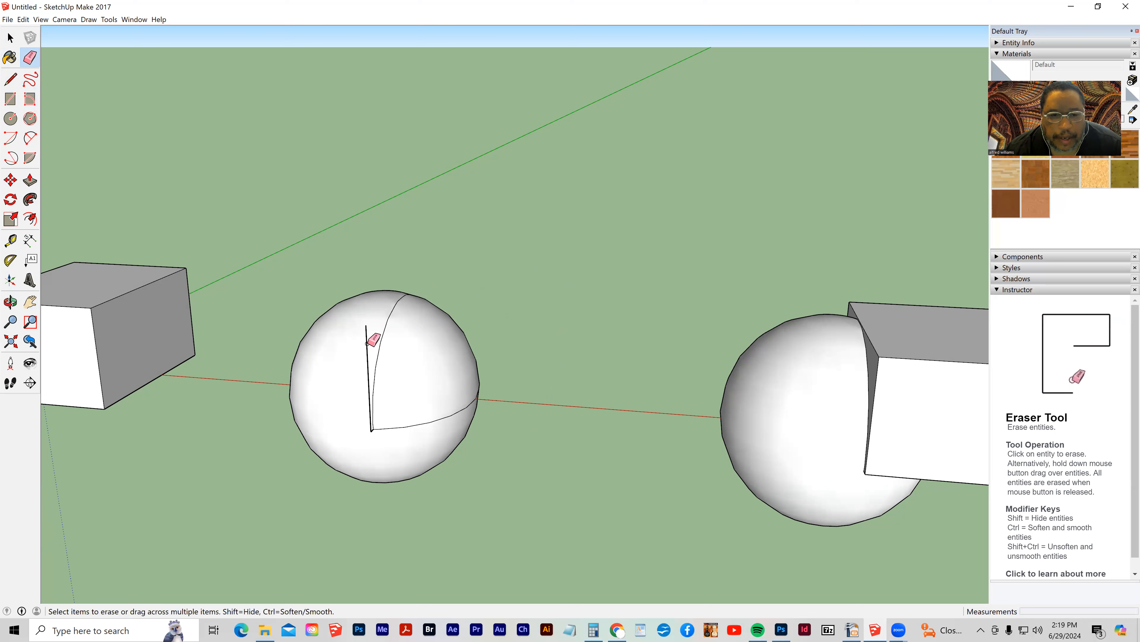
click(368, 363)
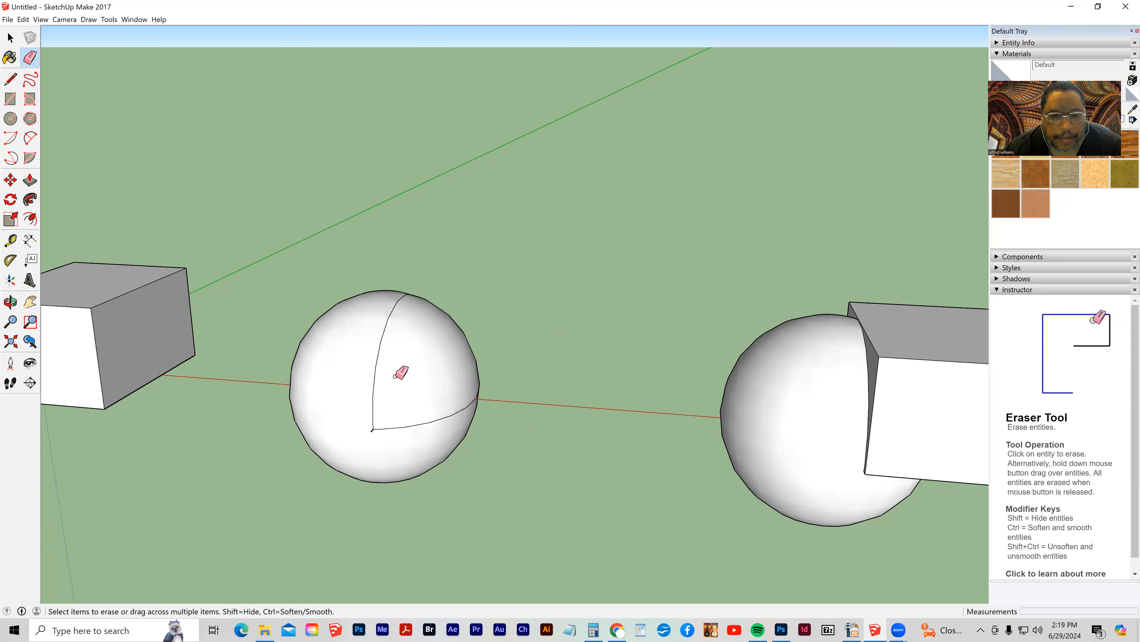
- Delete the sphere surface patch within the intersection outline of the middle sphere to open the box-shaped notch
middle_drag(397, 372, 322, 425)
middle_drag(560, 403, 569, 516)
middle_drag(321, 378, 358, 396)
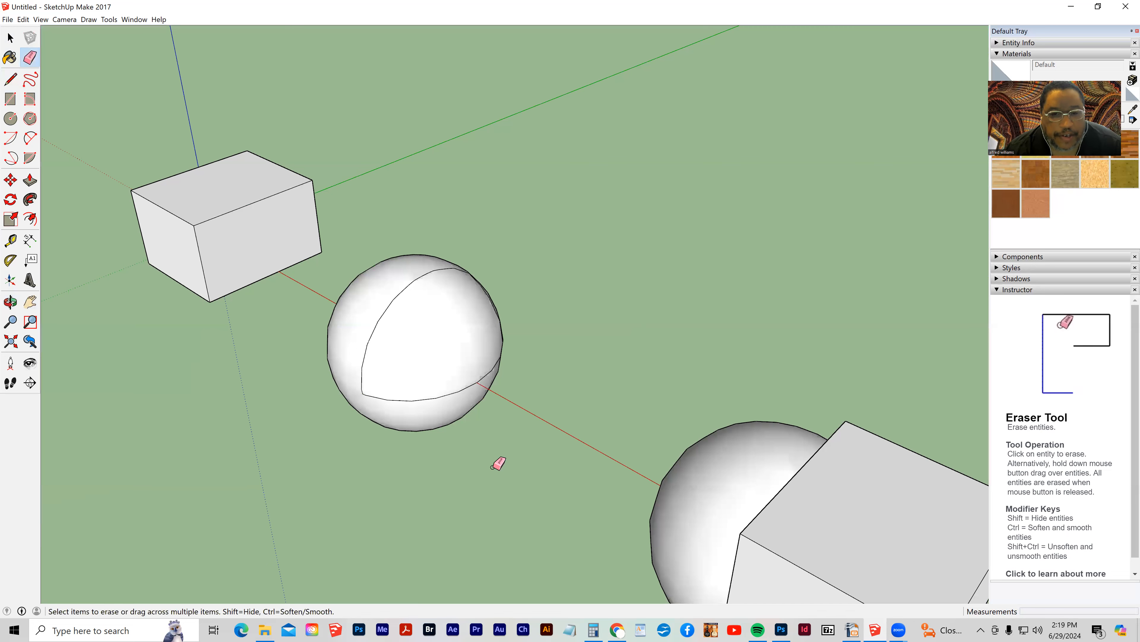
click(11, 38)
click(446, 359)
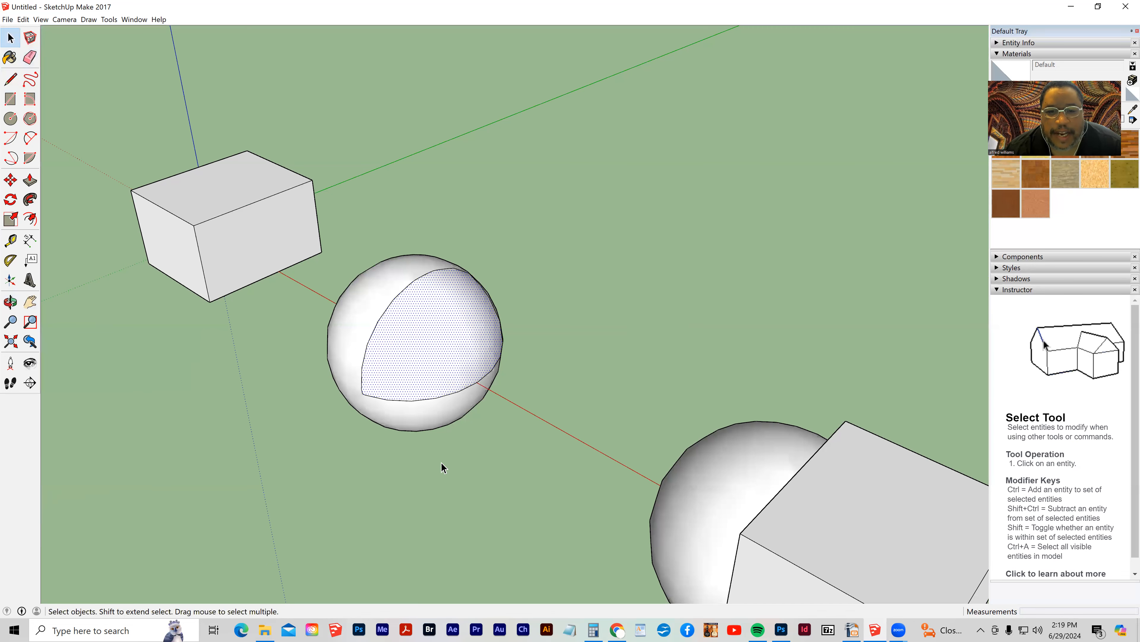
key(Delete)
middle_drag(465, 473, 527, 325)
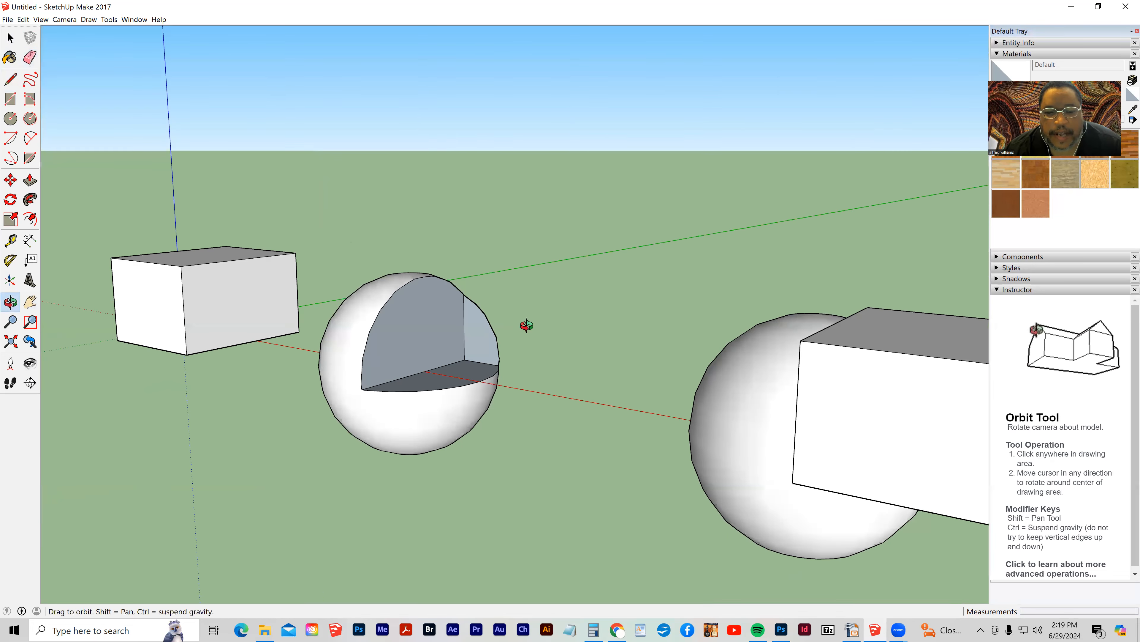
middle_drag(490, 401, 232, 446)
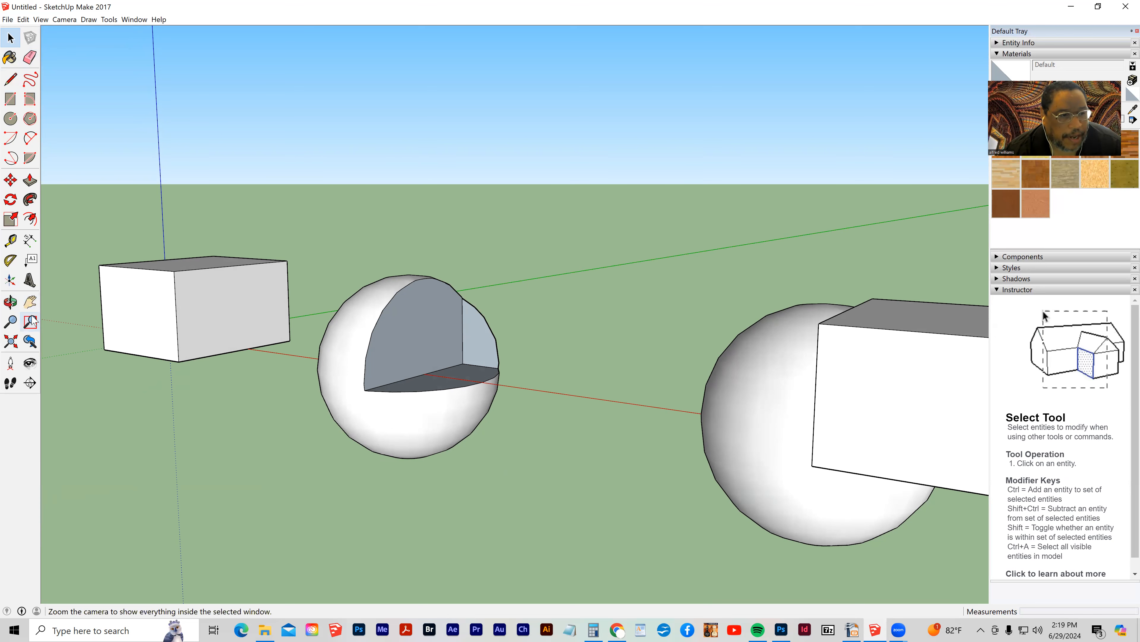
- Erase the part of the sphere outside the box in the farthest pair along the red axis
click(30, 302)
mouse_move(718, 433)
middle_down()
mouse_move(445, 423)
mouse_move(590, 461)
mouse_move(715, 454)
mouse_move(721, 441)
middle_up()
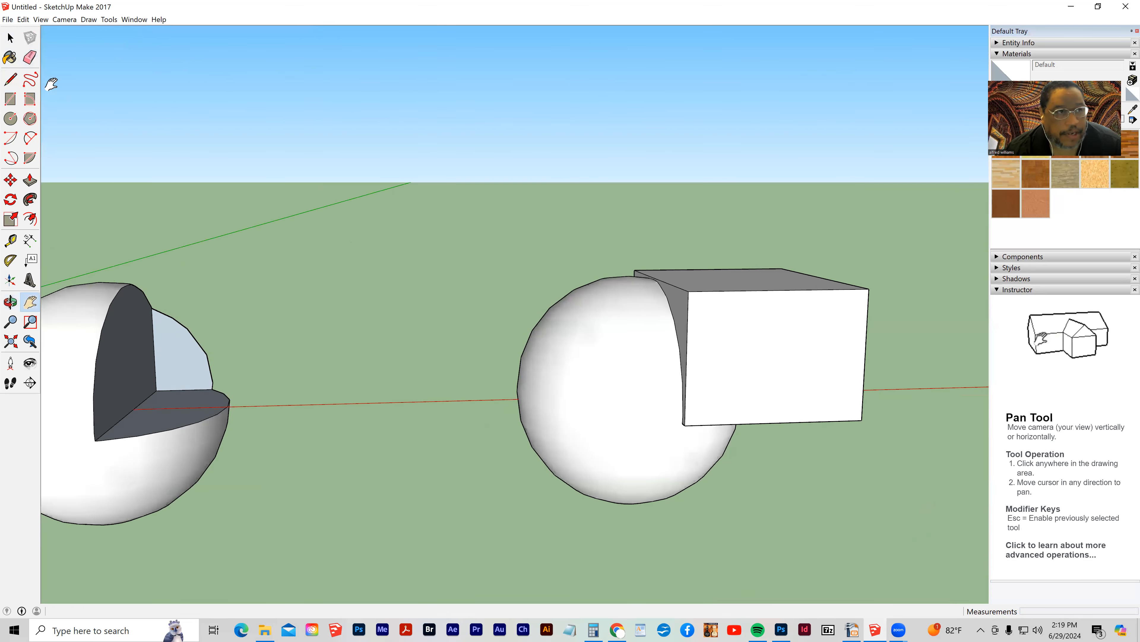
click(10, 39)
click(550, 448)
right_click(576, 427)
click(598, 442)
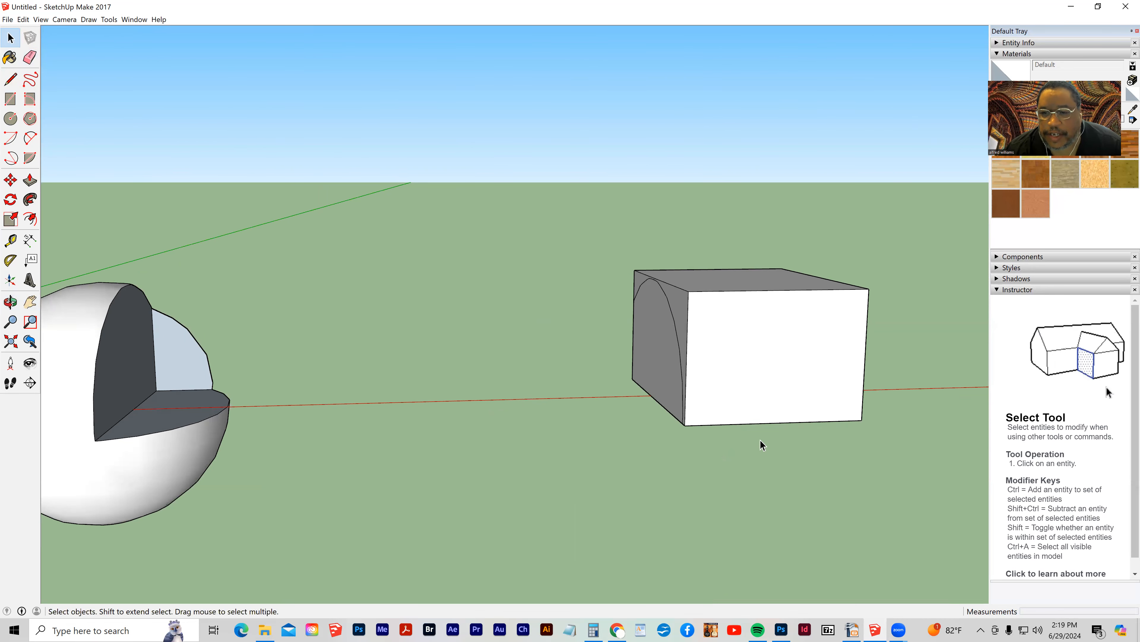
- Delete the farthest box's upper edges along with its top and side faces around the enclosed sphere piece
middle_drag(759, 443, 575, 496)
middle_drag(811, 453, 810, 279)
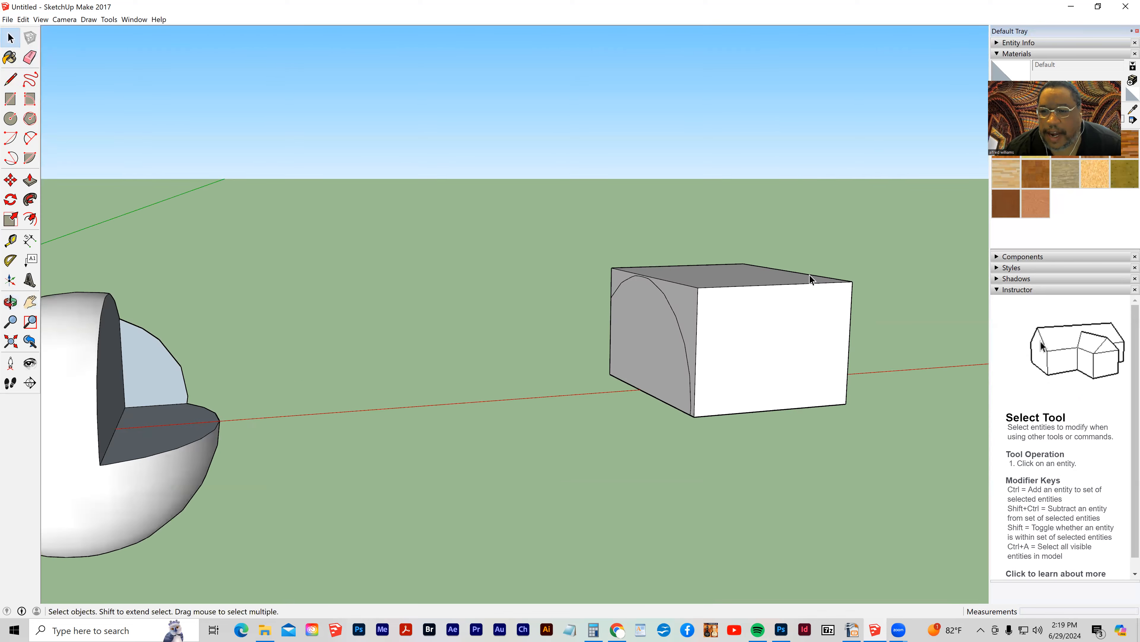
click(779, 287)
key(Delete)
middle_drag(820, 332, 736, 266)
click(735, 260)
key(Delete)
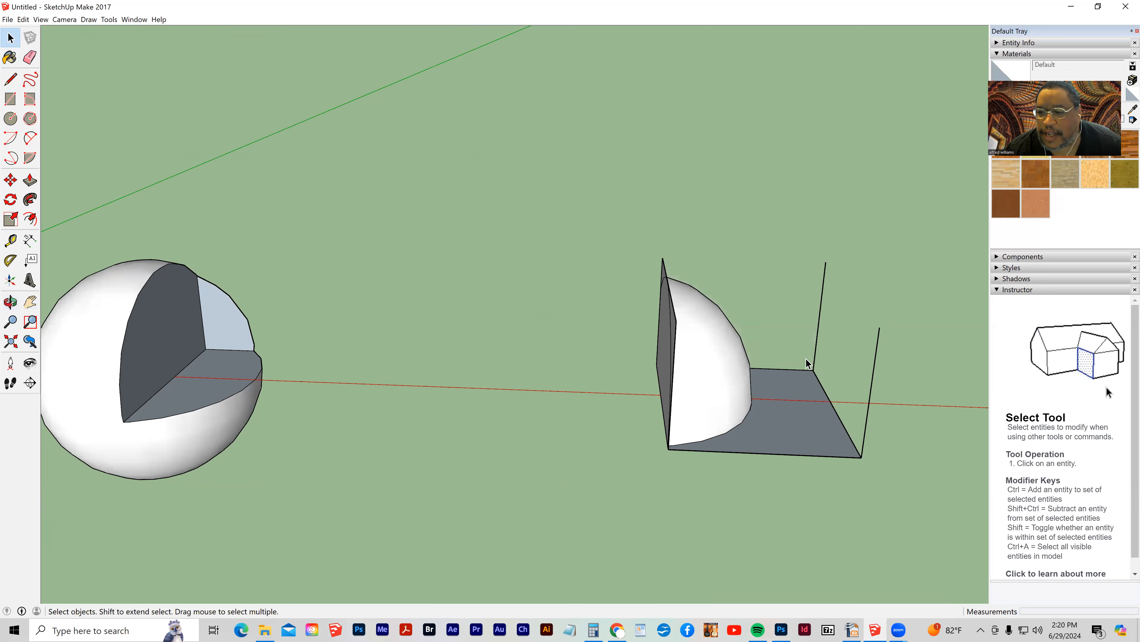
- Delete the farthest box's bottom face outside the sphere piece and its bordering edges
click(786, 370)
key(Delete)
click(825, 398)
key(Delete)
click(820, 456)
key(Delete)
- Erase the two loose vertical edges and the leftover box face beside the farthest sphere piece, leaving only the rounded wedge
click(30, 57)
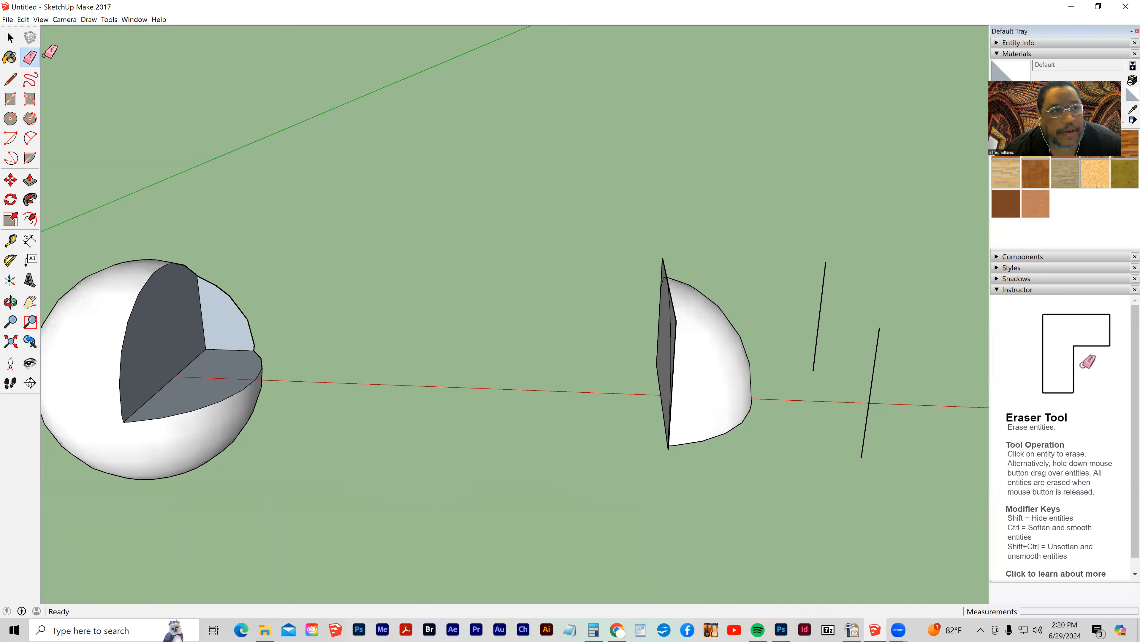
drag(815, 294, 871, 377)
mouse_move(514, 296)
middle_down()
mouse_move(682, 339)
mouse_move(818, 301)
mouse_move(703, 258)
middle_up()
mouse_move(703, 258)
mouse_down()
mouse_move(725, 288)
mouse_move(585, 242)
mouse_up()
click(568, 240)
mouse_move(530, 388)
middle_down()
mouse_move(291, 305)
mouse_move(252, 360)
mouse_move(115, 365)
mouse_move(268, 368)
mouse_move(571, 236)
mouse_move(448, 295)
mouse_move(224, 316)
middle_up()
scroll(284, 314, down, 3)
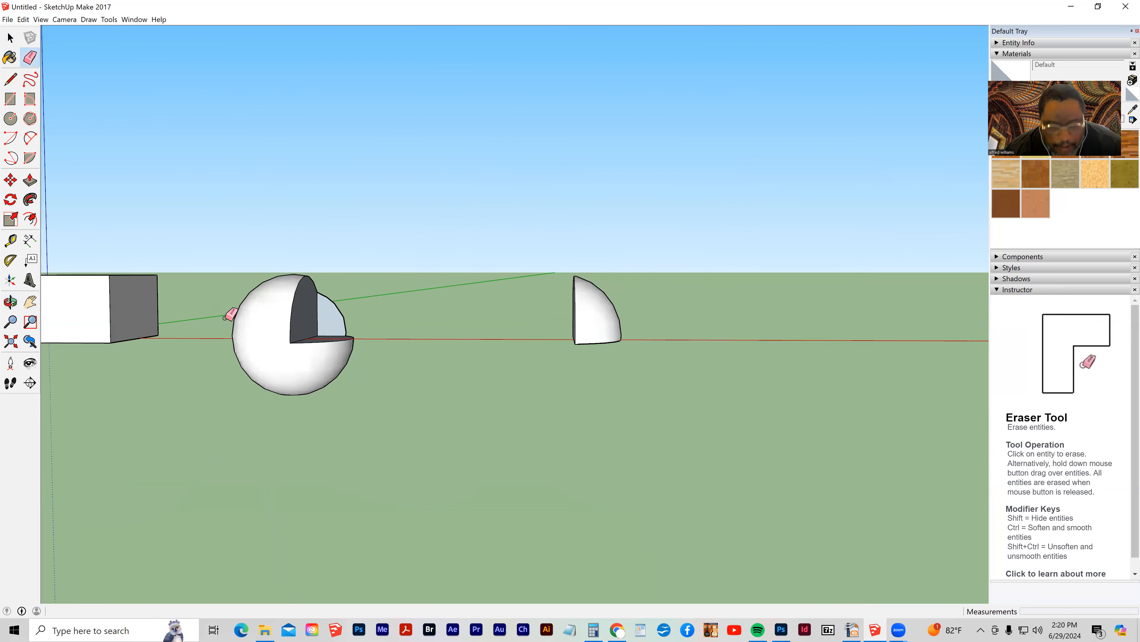
mouse_move(374, 341)
middle_down()
mouse_move(233, 380)
mouse_move(249, 376)
mouse_move(231, 370)
middle_up()
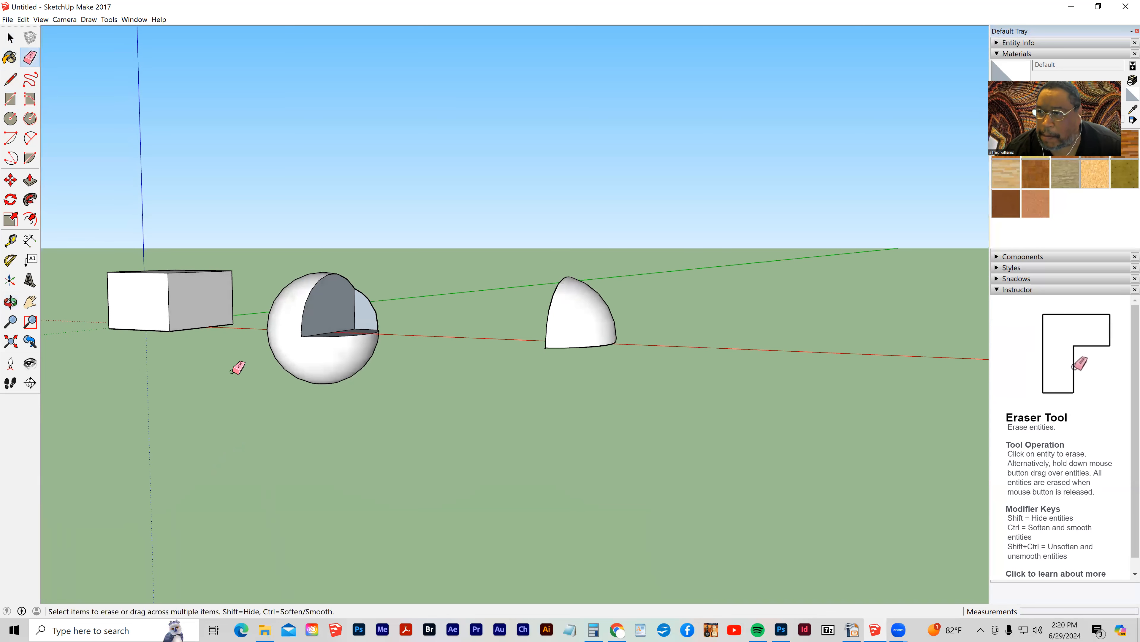